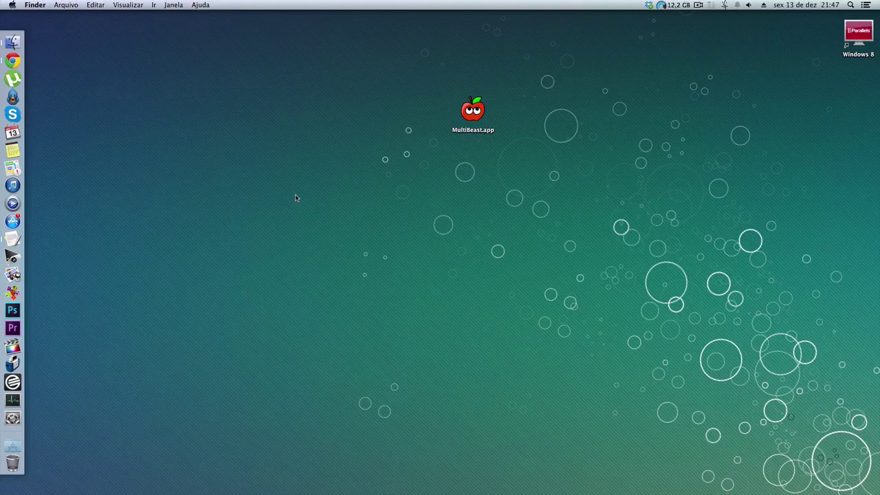
Switch to Chrome and read the DSDT Database page's introduction about which motherboard files are verified and which come from unverified sources
{"action": "left_click", "coordinate": [18, 61]}
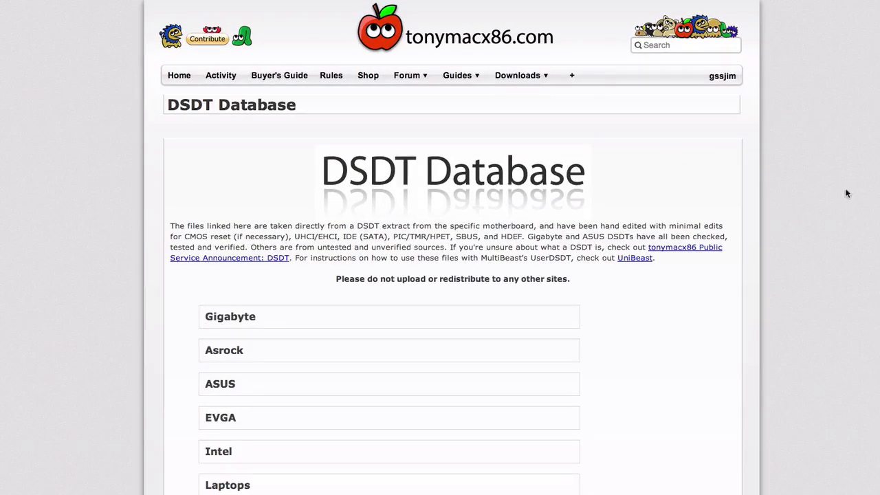
{"action": "mouse_move", "coordinate": [531, 83]}
{"action": "scroll", "coordinate": [602, 172], "scroll_direction": "down", "scroll_amount": 4}
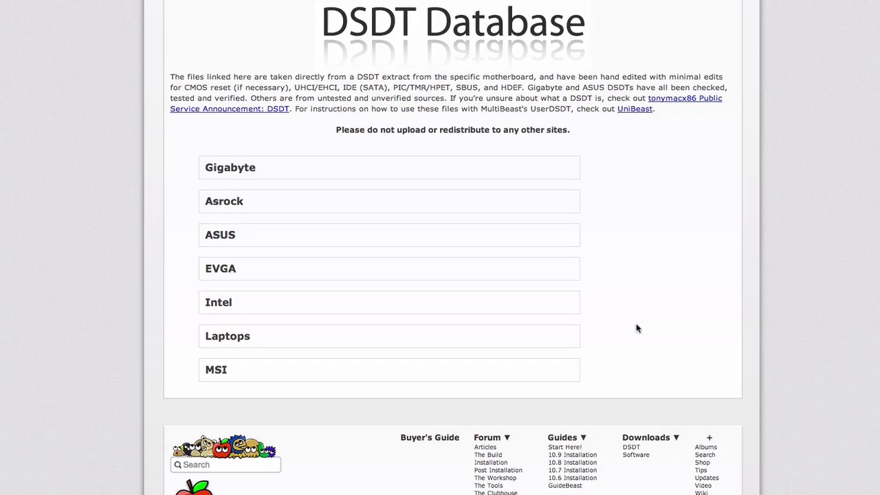
{"action": "scroll", "coordinate": [637, 329], "scroll_direction": "up", "scroll_amount": 1}
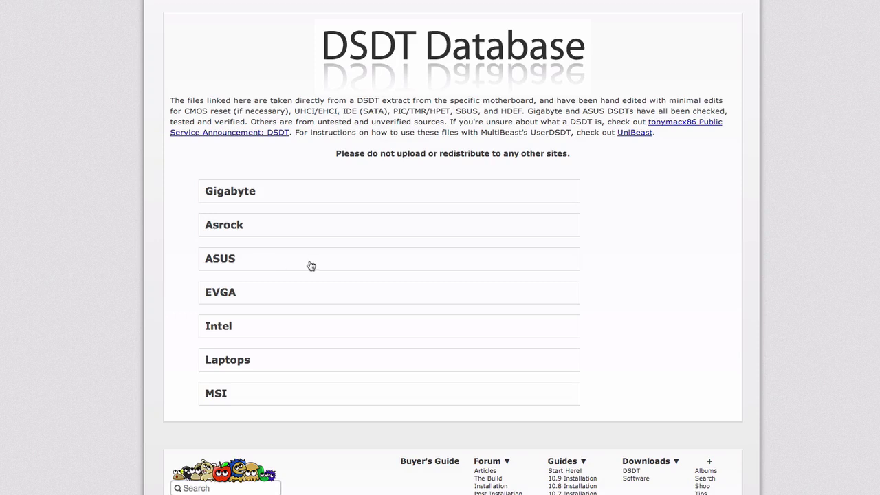
{"action": "left_click_drag", "start_coordinate": [528, 112], "coordinate": [143, 137]}
{"action": "left_click", "coordinate": [224, 122]}
{"action": "left_click_drag", "start_coordinate": [440, 124], "coordinate": [375, 122]}
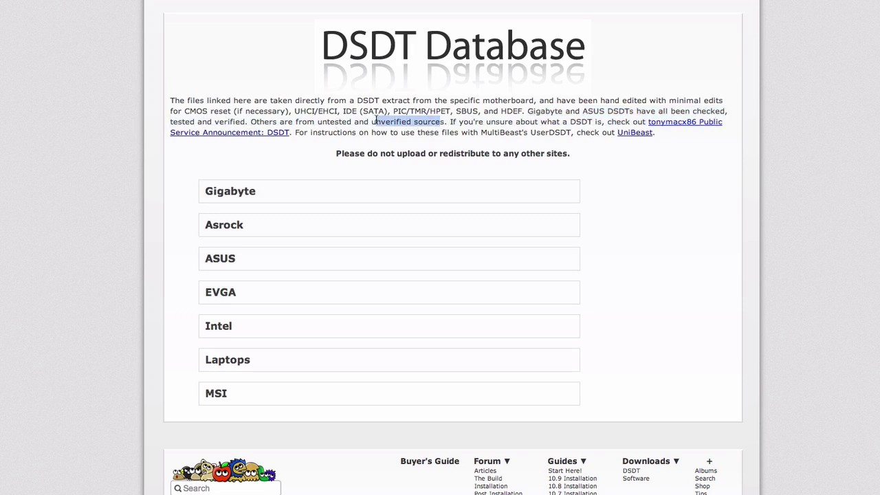
{"action": "left_click", "coordinate": [421, 129]}
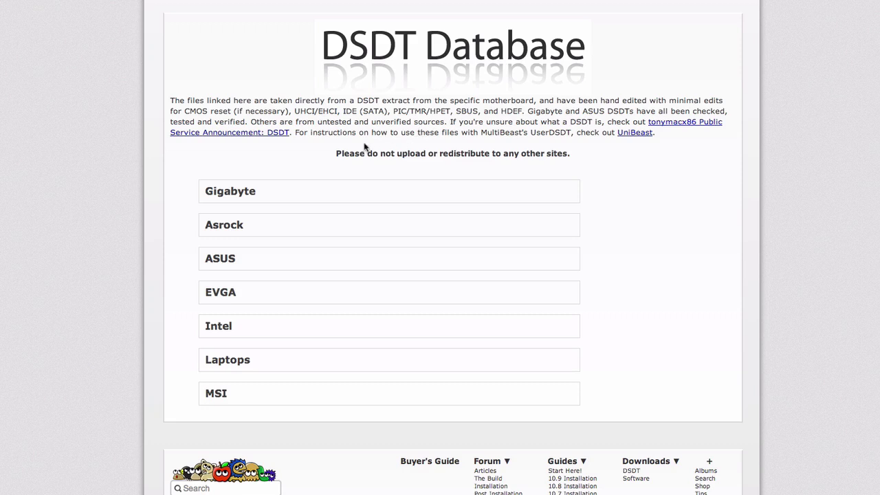
Download the Gigabyte H67 DSDT for the GA-H67M-D2-B3 board, version 1.0 F7, saving it in the Transferências folder
{"action": "left_click", "coordinate": [261, 196]}
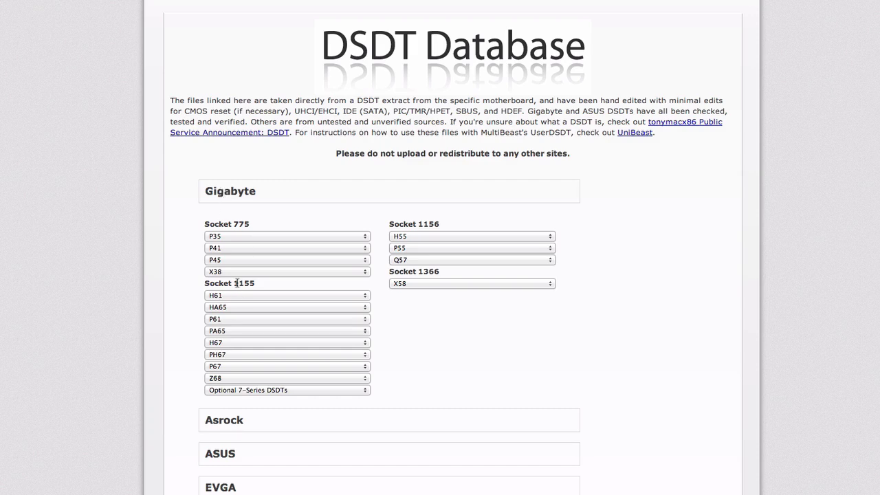
{"action": "left_click", "coordinate": [242, 342]}
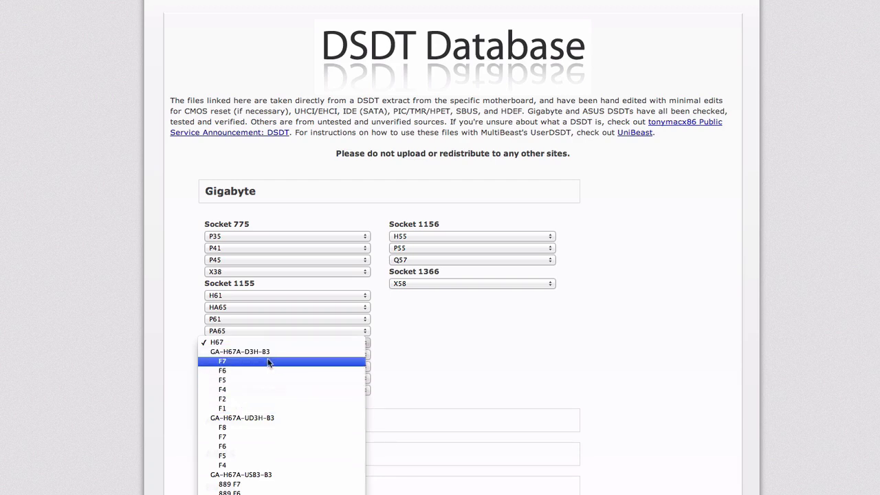
{"action": "scroll", "coordinate": [267, 361], "scroll_direction": "down", "scroll_amount": 4}
{"action": "scroll", "coordinate": [268, 363], "scroll_direction": "down", "scroll_amount": 2}
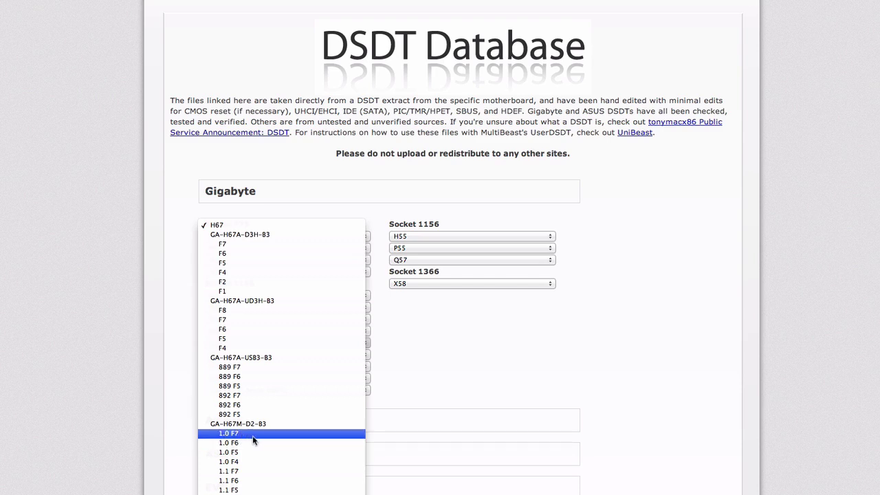
{"action": "left_click", "coordinate": [252, 436]}
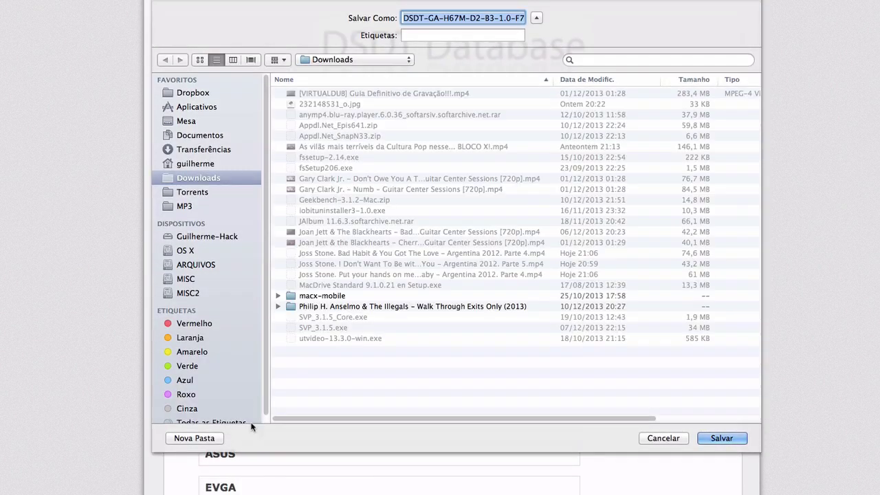
{"action": "left_click", "coordinate": [205, 151]}
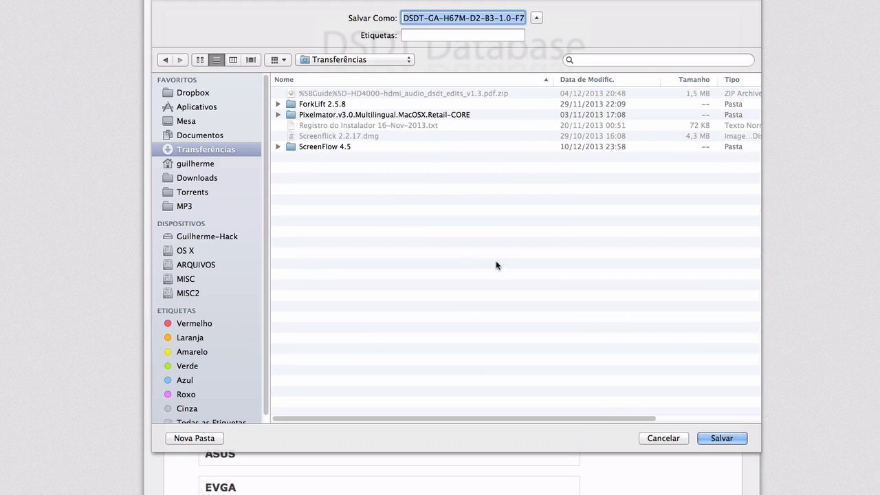
{"action": "left_click", "coordinate": [726, 439]}
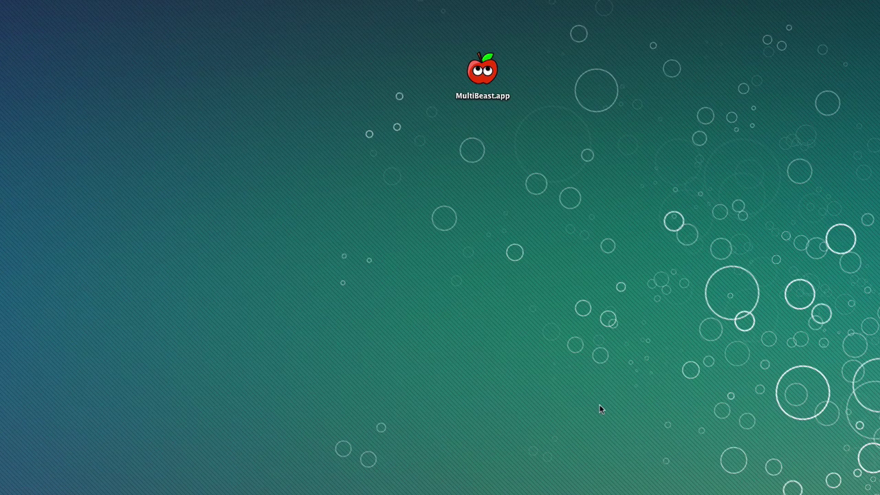
Launch MultiBeast from the desktop, move its window clear of the screen edge and show the Quick Start options
{"action": "double_click", "coordinate": [483, 82]}
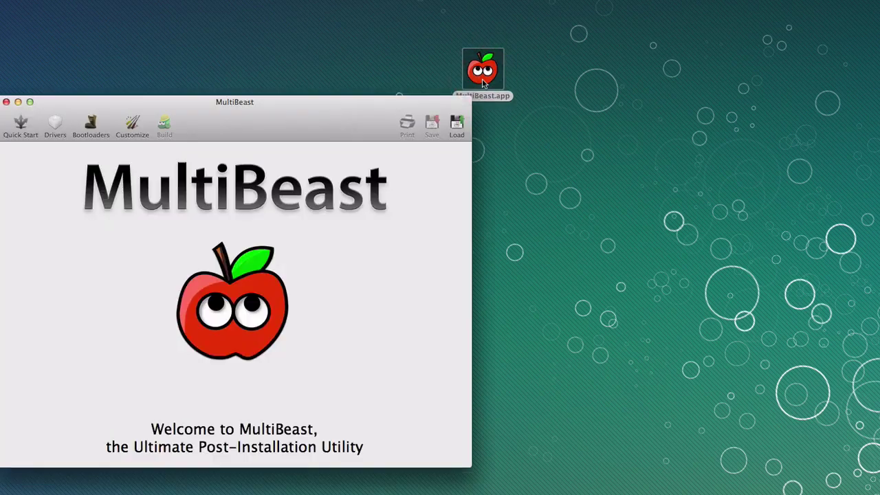
{"action": "left_click_drag", "start_coordinate": [324, 118], "coordinate": [485, 20]}
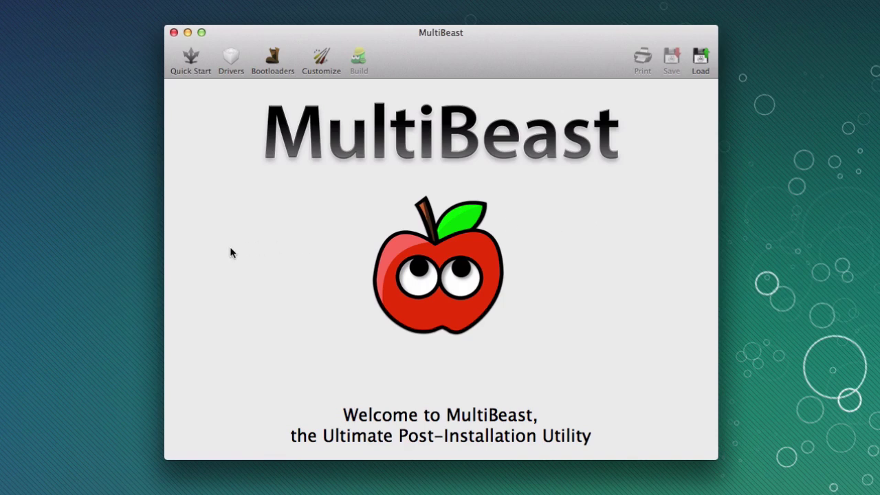
{"action": "left_click", "coordinate": [190, 59]}
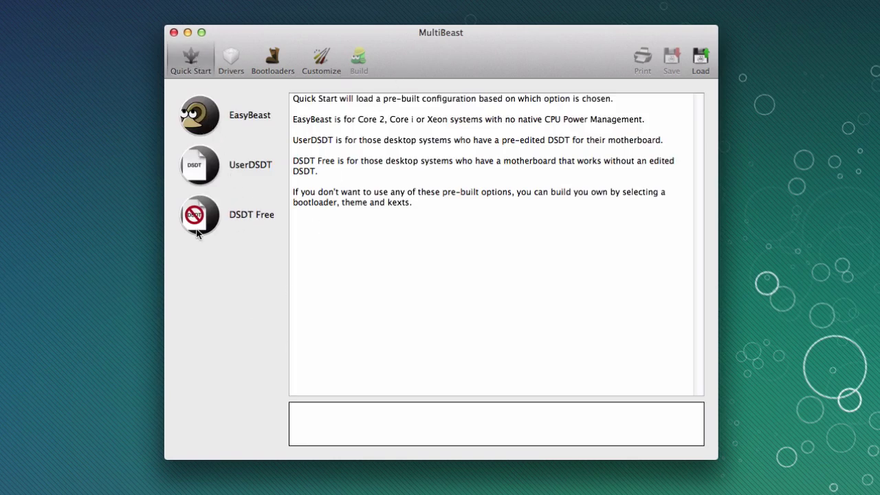
Load the UserDSDT preset with DSDT-GA-H61M-DS2-F4.aml from Mesa, revealing hidden files, and check the selected DSDT entry
{"action": "left_click", "coordinate": [241, 169]}
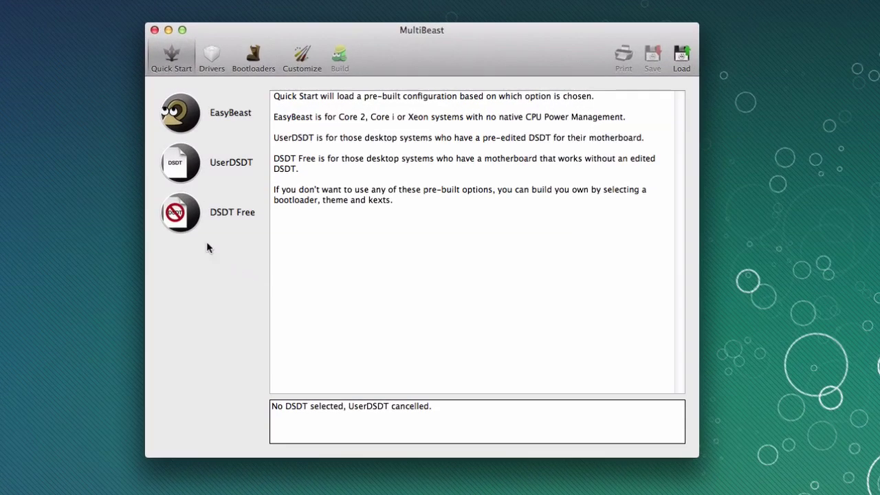
{"action": "left_click", "coordinate": [188, 168]}
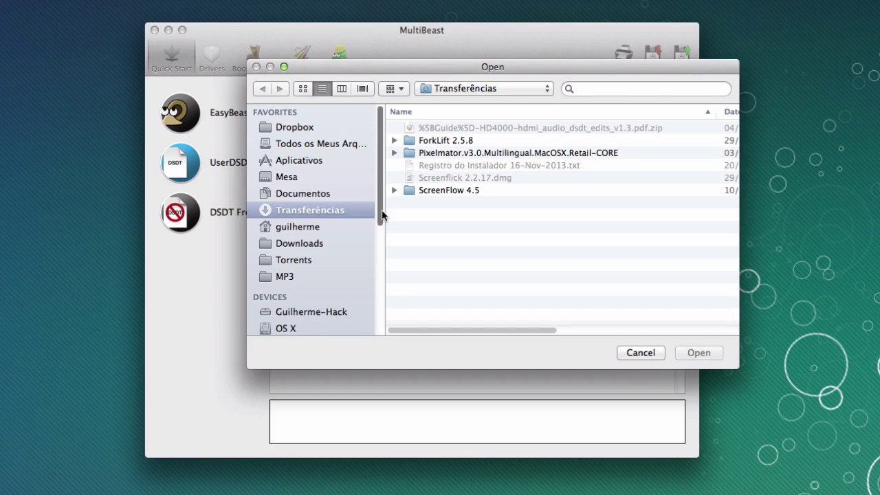
{"action": "left_click", "coordinate": [288, 179]}
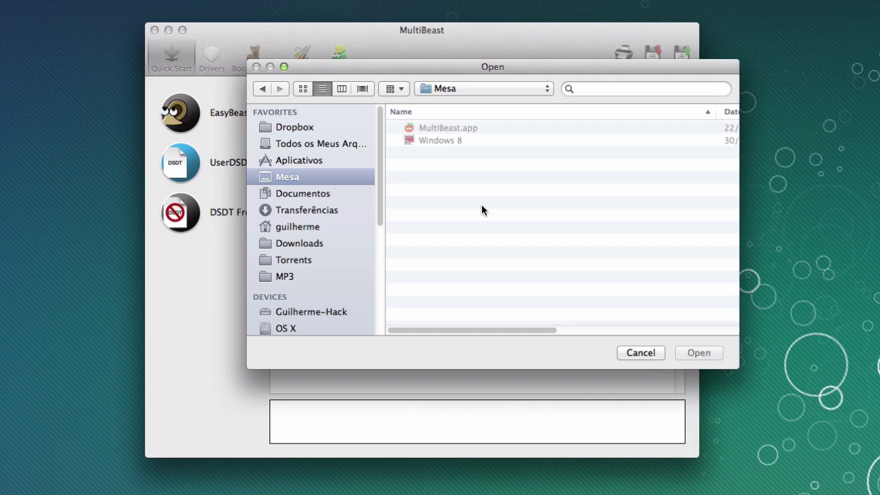
{"action": "key", "text": "super+shift+period"}
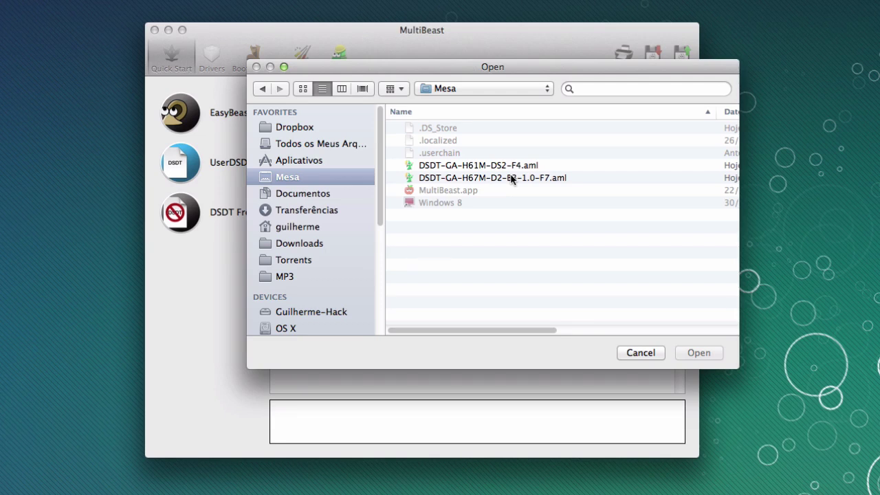
{"action": "left_click", "coordinate": [470, 169]}
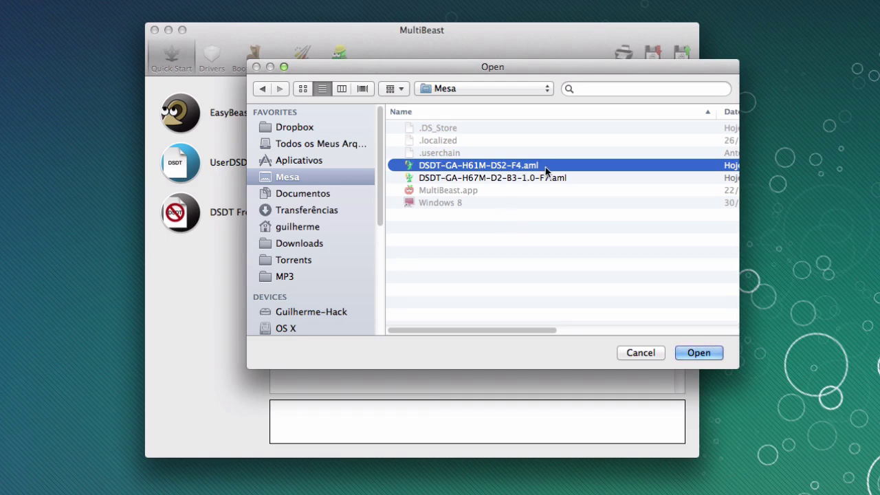
{"action": "left_click", "coordinate": [697, 354]}
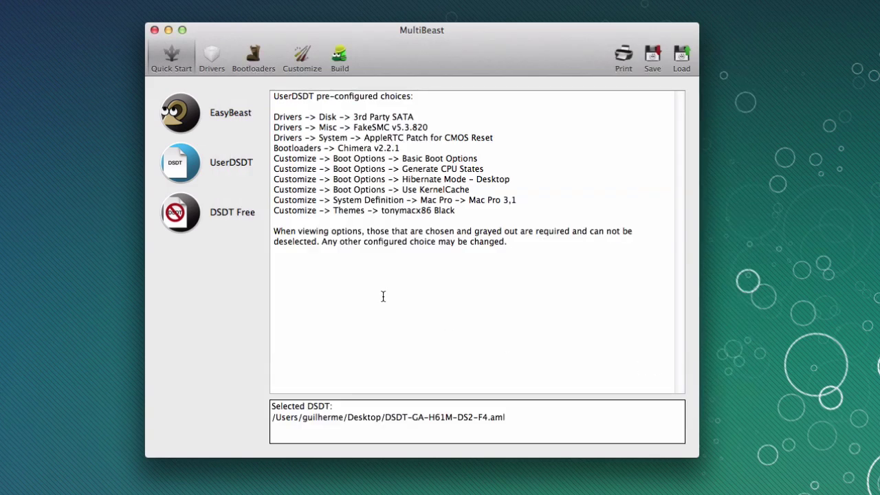
{"action": "left_click_drag", "start_coordinate": [331, 408], "coordinate": [270, 407]}
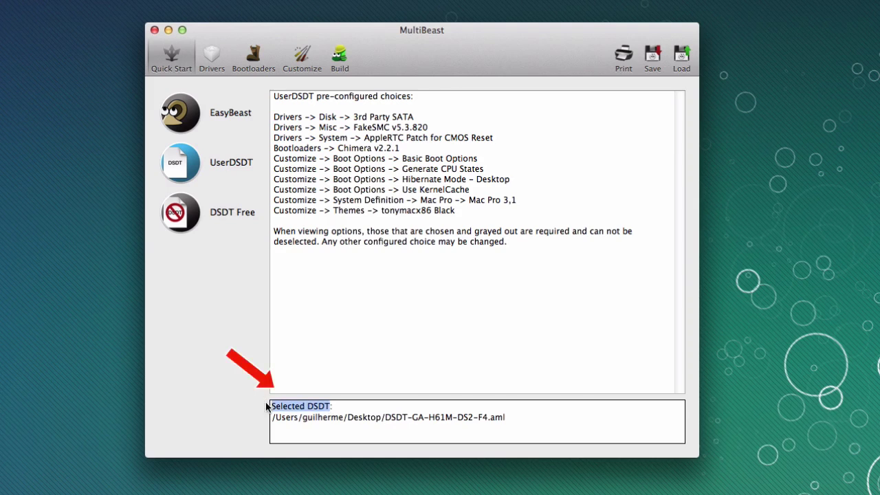
{"action": "left_click", "coordinate": [335, 407]}
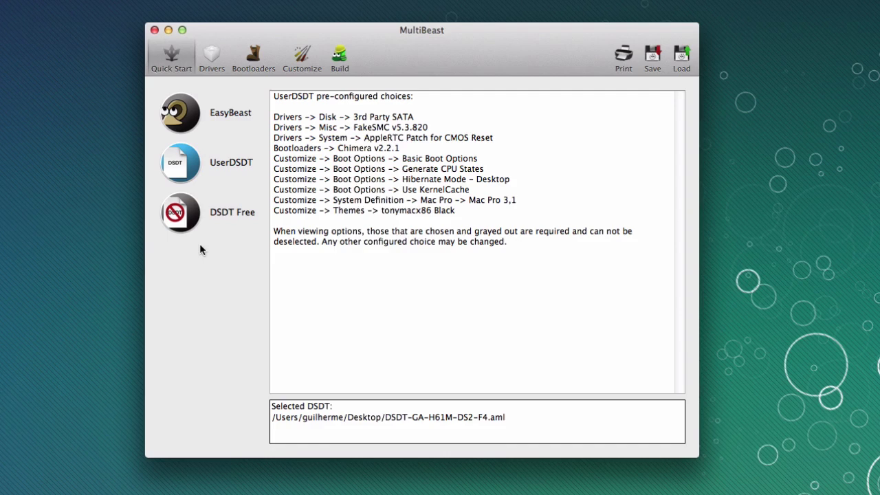
Compare the pre-configured choices of the DSDT Free and EasyBeast presets, highlighting NullCPUPowerManagement in EasyBeast
{"action": "left_click", "coordinate": [178, 213]}
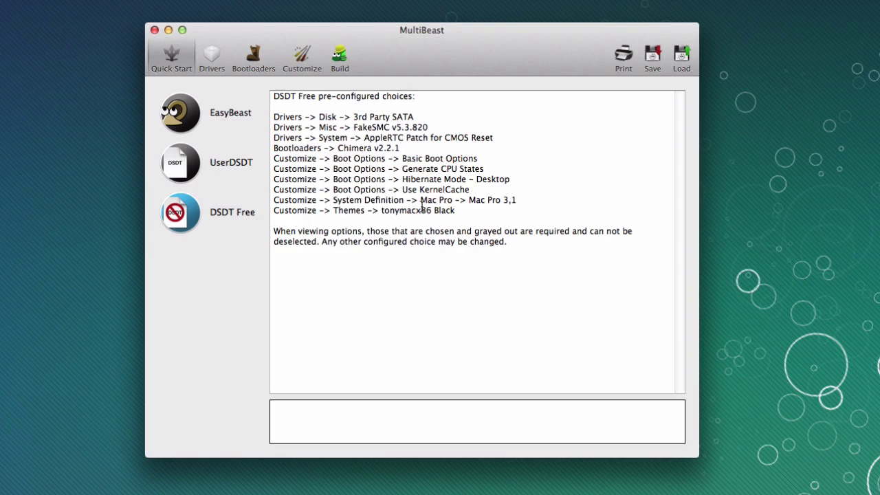
{"action": "left_click", "coordinate": [183, 118]}
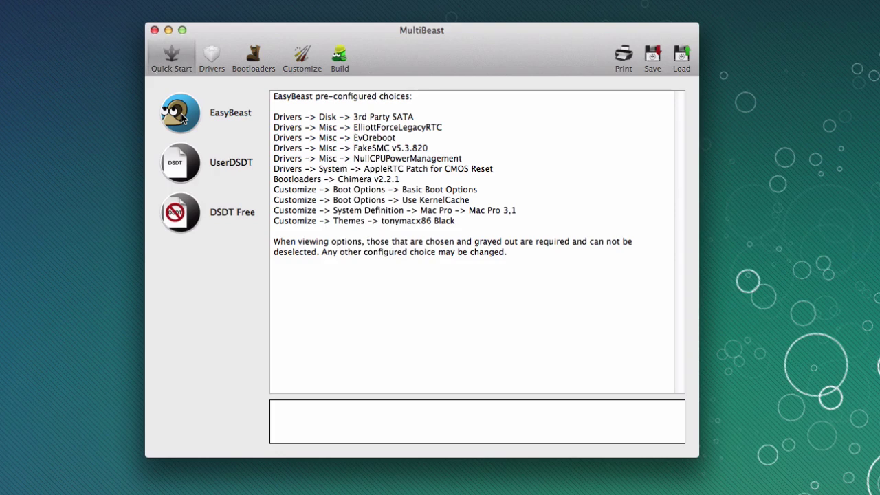
{"action": "left_click_drag", "start_coordinate": [354, 158], "coordinate": [475, 157]}
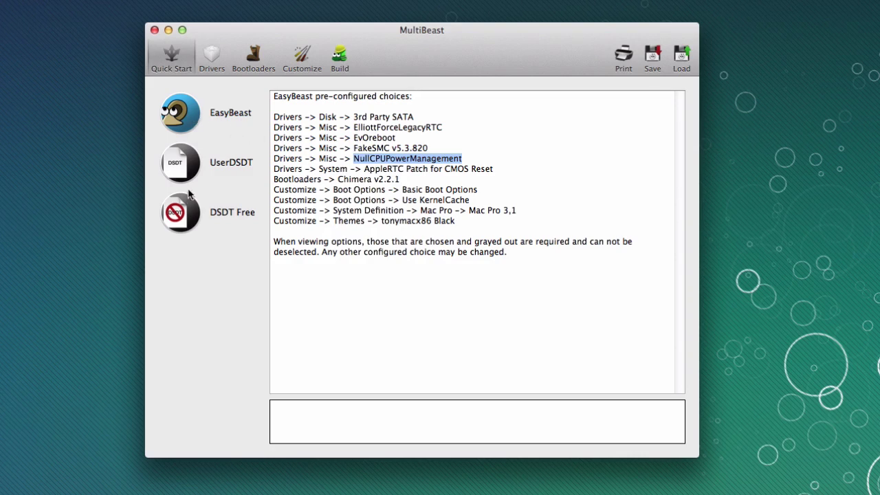
Choose the DSDT Free preset and review its list of pre-configured choices
{"action": "left_click", "coordinate": [183, 214]}
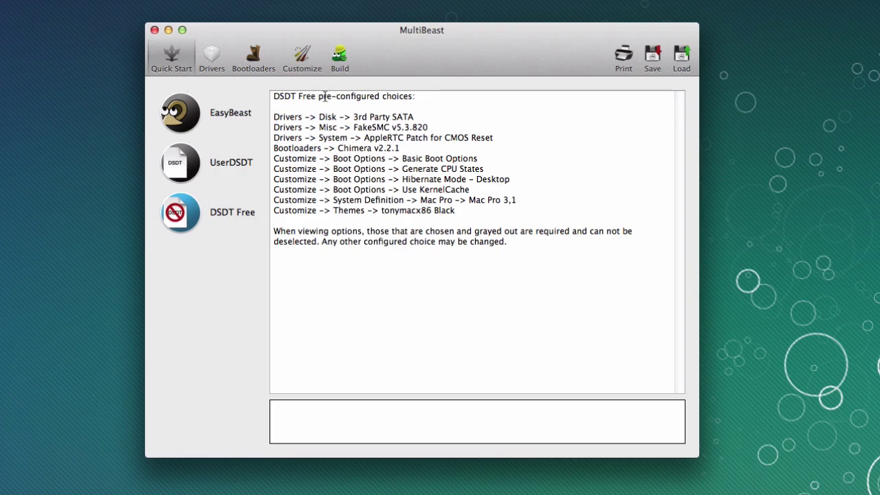
{"action": "left_click_drag", "start_coordinate": [318, 97], "coordinate": [380, 97]}
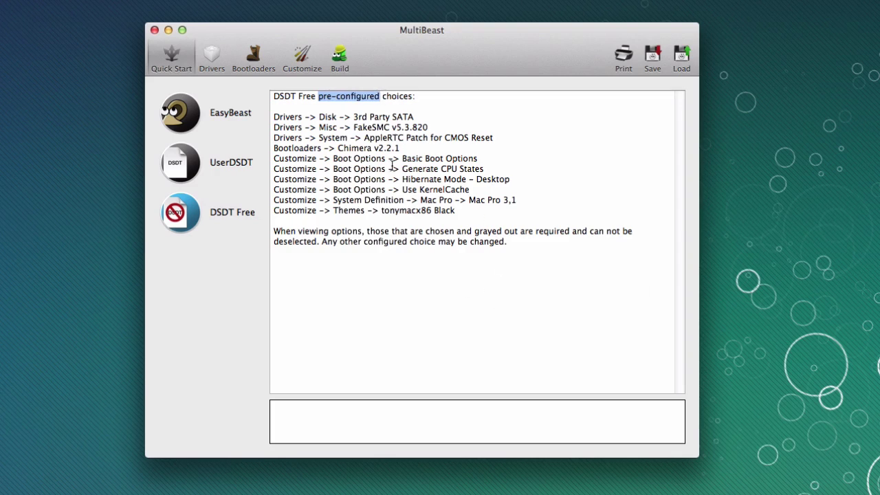
{"action": "left_click", "coordinate": [365, 168]}
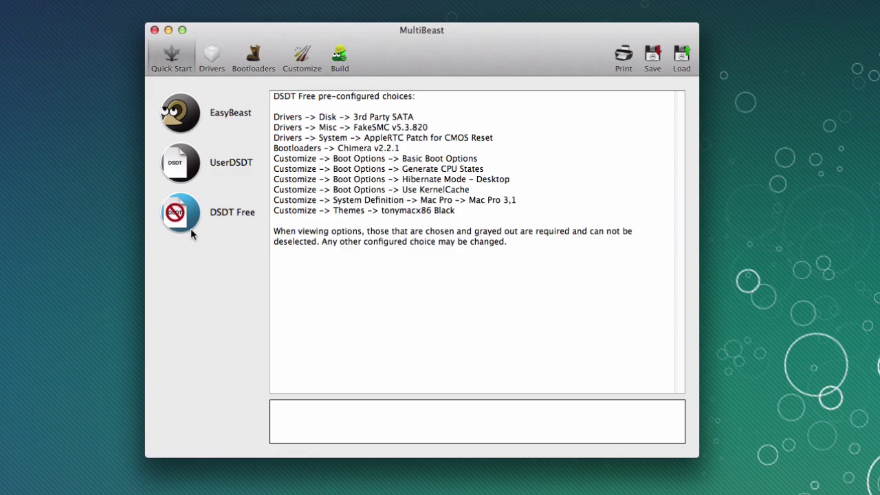
Expand the Audio drivers under Realtek ALCxxx, both With DSDT and Without DSDT, and Universal, and enlarge the window
{"action": "left_click", "coordinate": [213, 55]}
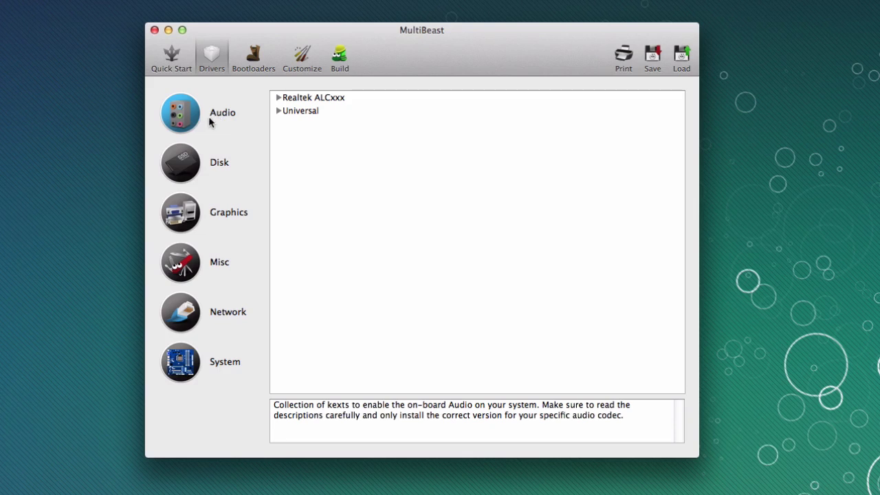
{"action": "left_click", "coordinate": [278, 97]}
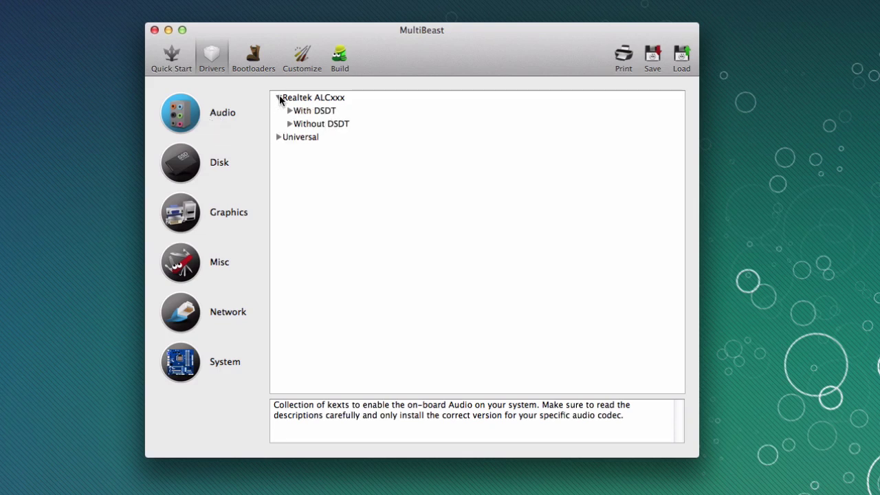
{"action": "left_click", "coordinate": [279, 137]}
{"action": "left_click", "coordinate": [290, 124]}
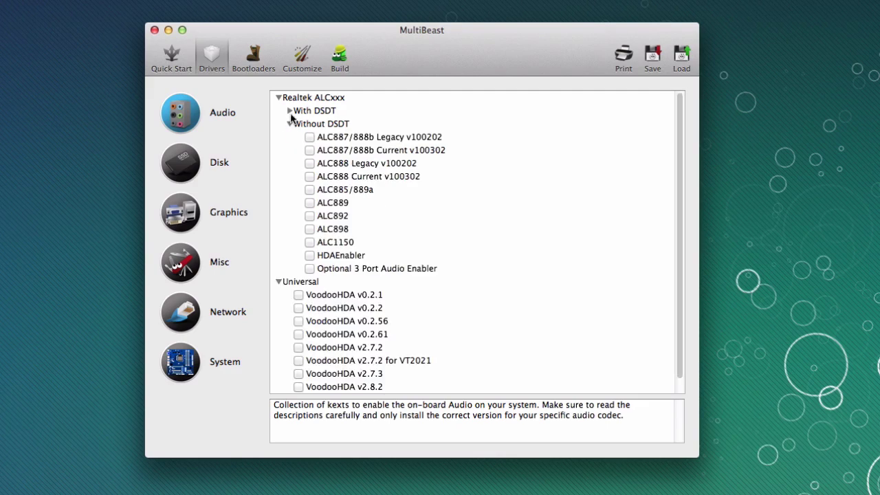
{"action": "left_click", "coordinate": [290, 111]}
{"action": "left_click_drag", "start_coordinate": [699, 455], "coordinate": [751, 476]}
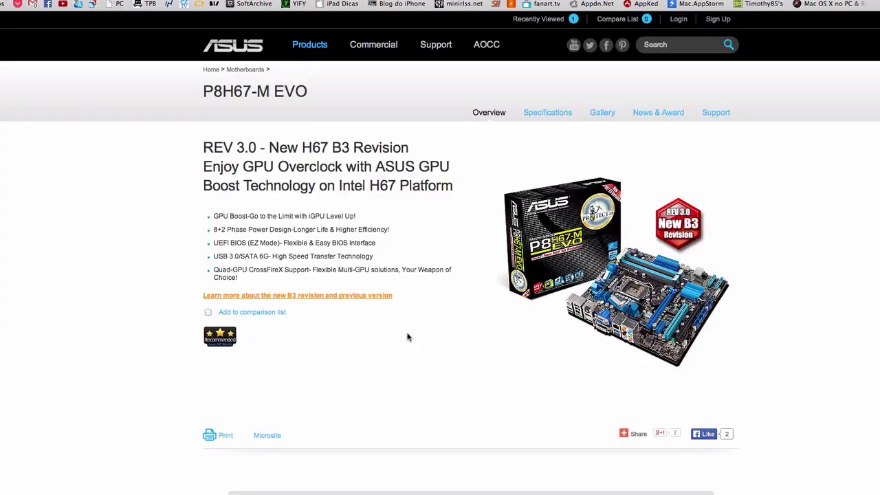
On the ASUS P8H67-M EVO product page in the browser, highlight the model name and open the board's specifications
{"action": "left_click_drag", "start_coordinate": [203, 91], "coordinate": [314, 94]}
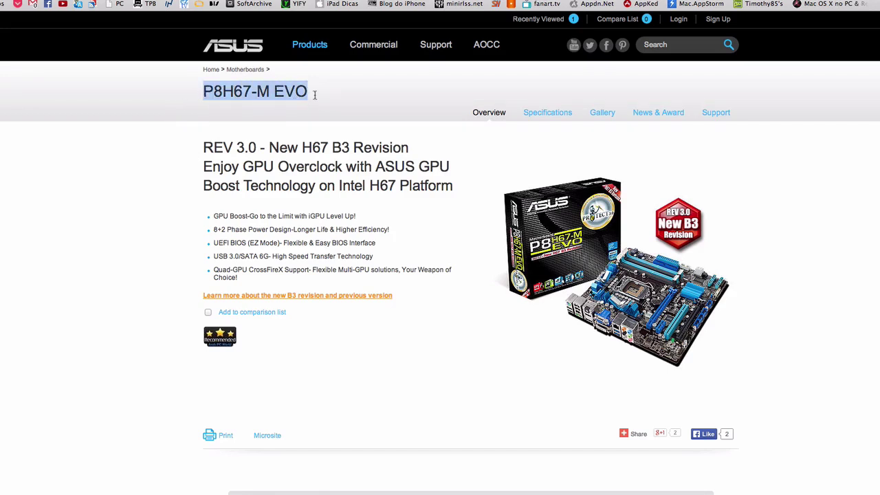
{"action": "left_click", "coordinate": [329, 128]}
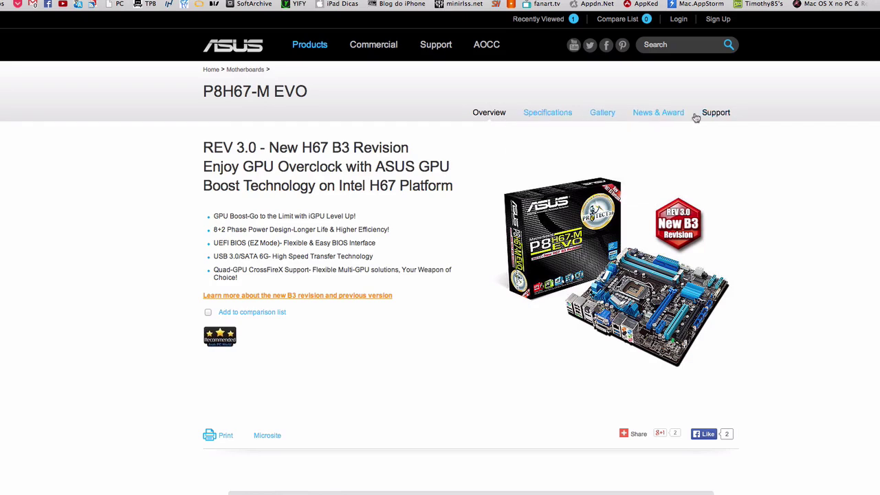
{"action": "left_click", "coordinate": [554, 116]}
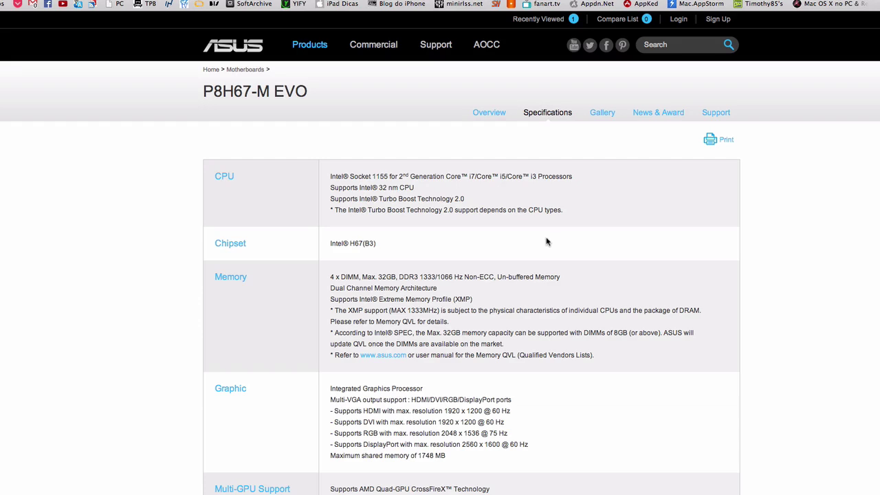
Examine the motherboard's specifications, highlighting the H67(B3) chipset and the Realtek ALC 892 audio codec
{"action": "scroll", "coordinate": [428, 187], "scroll_direction": "down", "scroll_amount": 3}
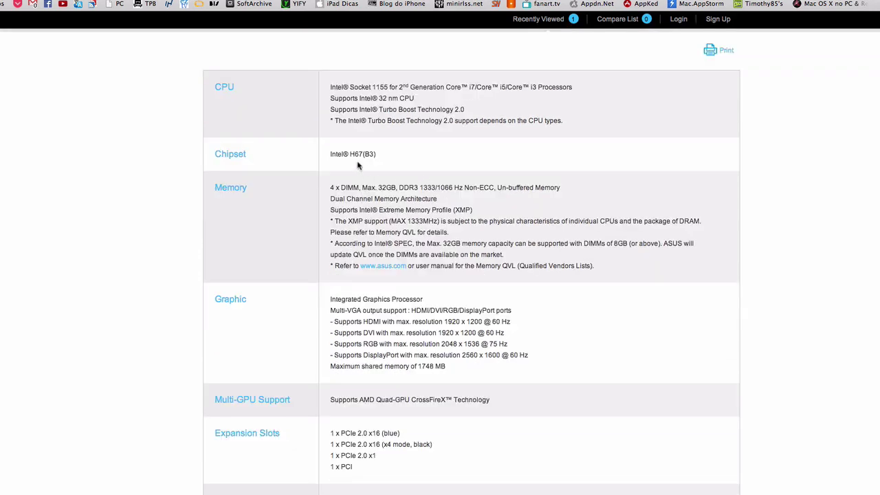
{"action": "left_click_drag", "start_coordinate": [350, 154], "coordinate": [415, 164]}
{"action": "left_click", "coordinate": [416, 164]}
{"action": "scroll", "coordinate": [486, 195], "scroll_direction": "down", "scroll_amount": 1}
{"action": "scroll", "coordinate": [486, 195], "scroll_direction": "down", "scroll_amount": 10}
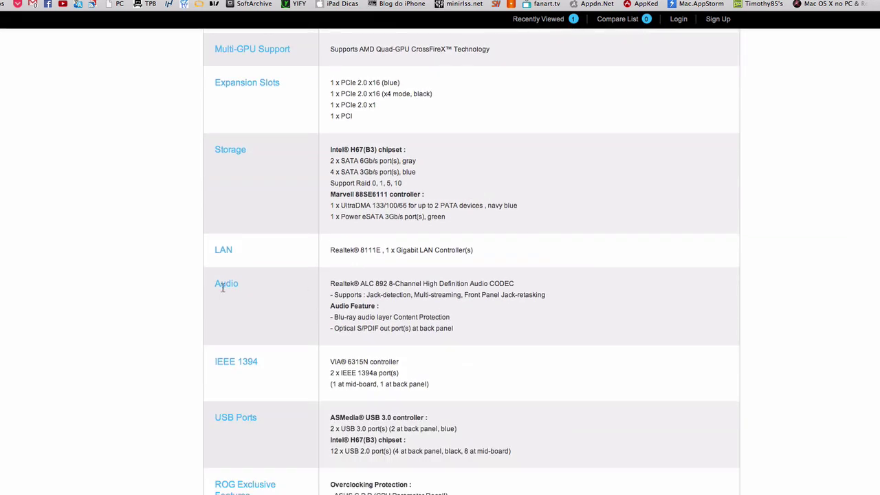
{"action": "left_click_drag", "start_coordinate": [330, 283], "coordinate": [387, 283]}
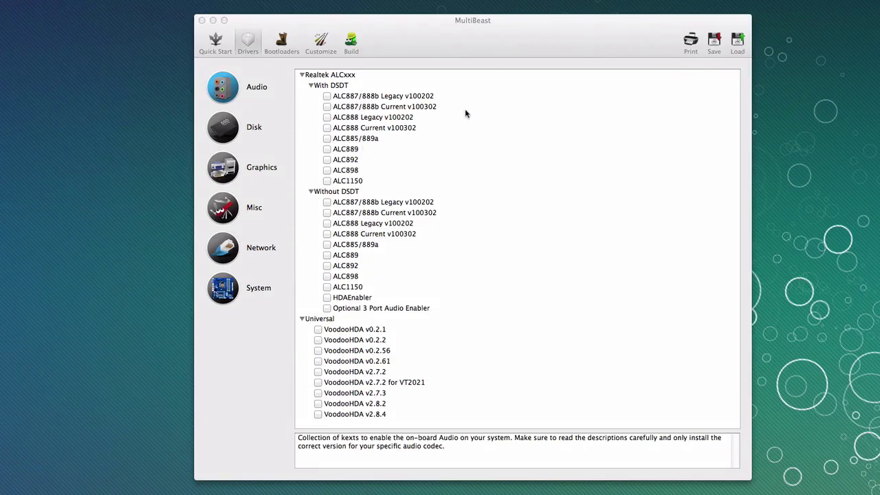
In MultiBeast, try the ALC892 audio driver with and without DSDT, review HDAEnabler, and clear the ALC892 selection
{"action": "left_click", "coordinate": [430, 42]}
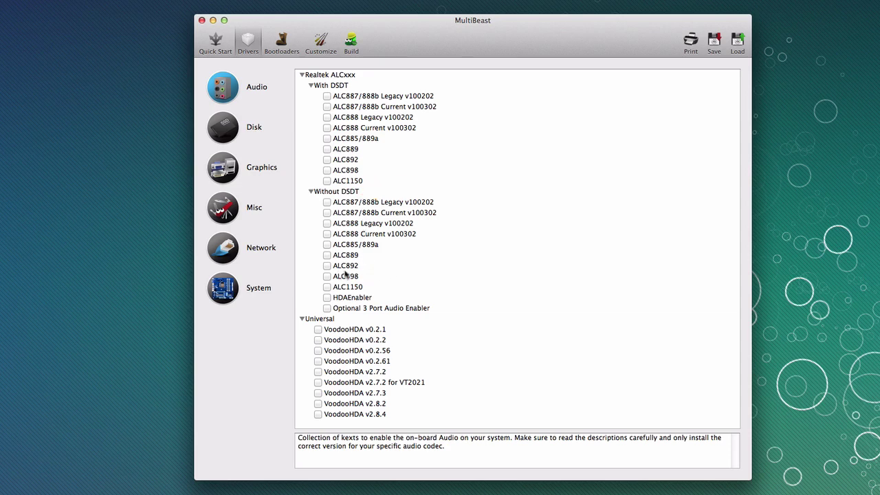
{"action": "left_click", "coordinate": [328, 266]}
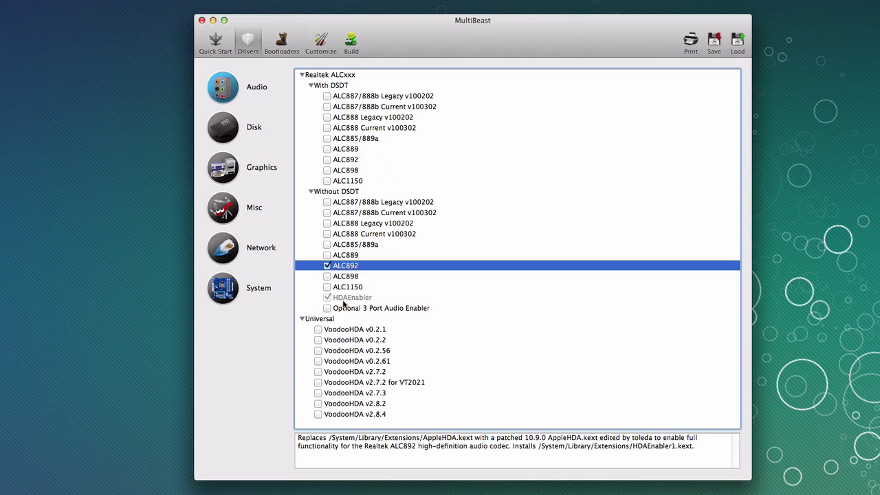
{"action": "left_click", "coordinate": [351, 298]}
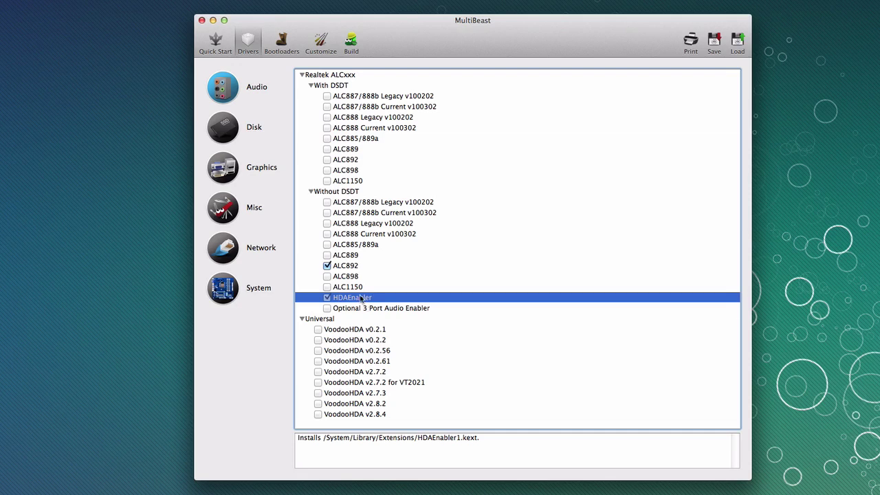
{"action": "left_click", "coordinate": [327, 160]}
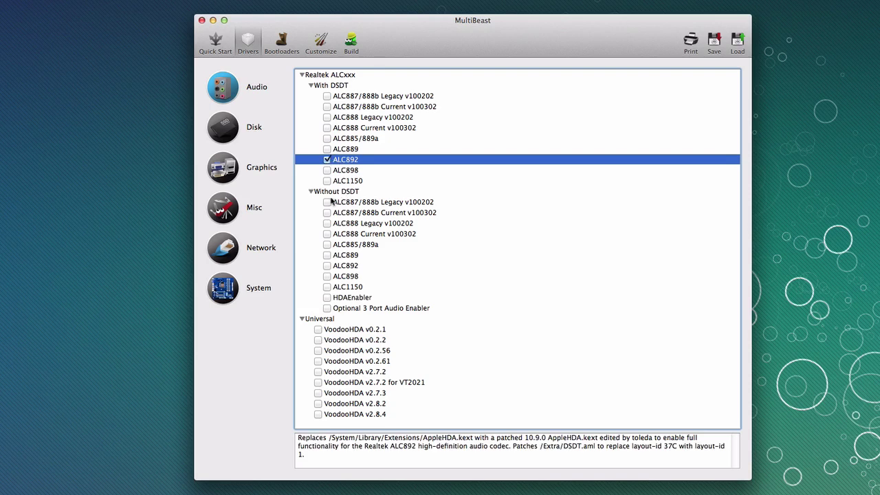
{"action": "left_click", "coordinate": [327, 268]}
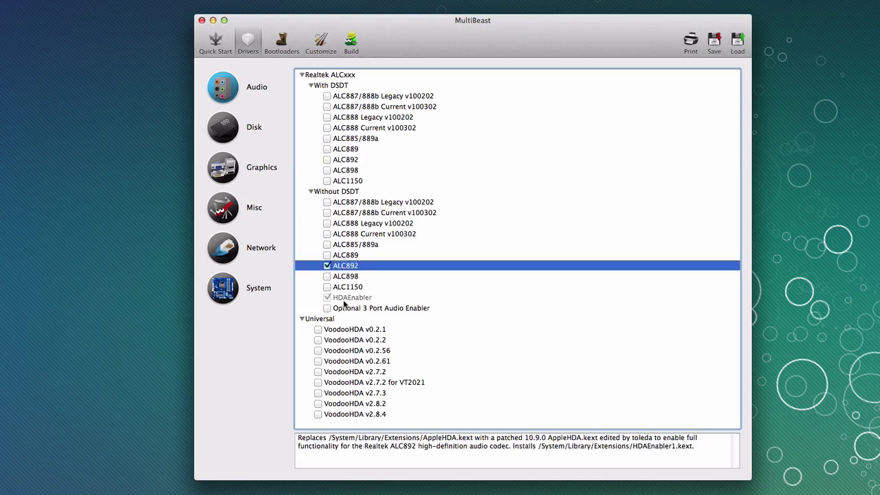
{"action": "left_click", "coordinate": [364, 300]}
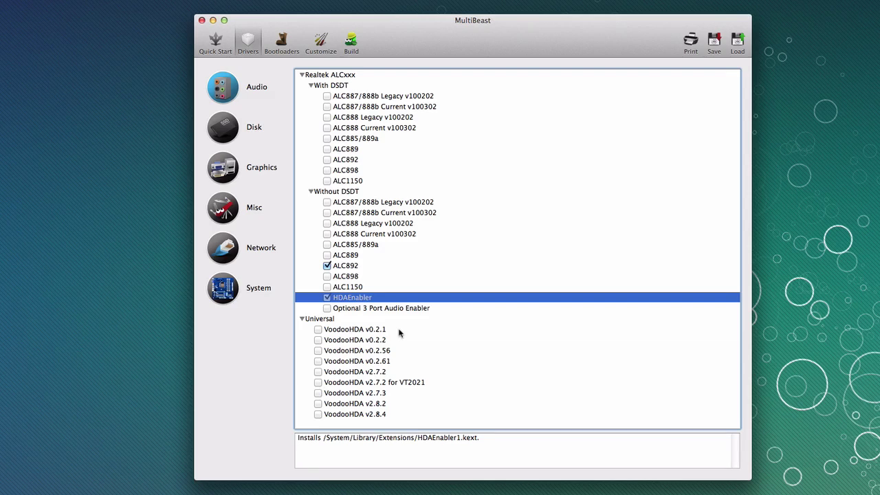
{"action": "left_click", "coordinate": [327, 267]}
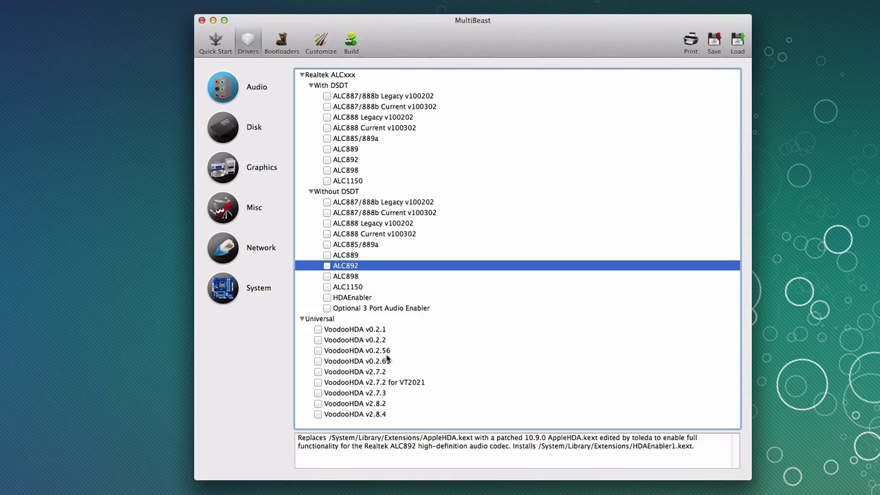
Try the universal audio drivers VoodooHDA v2.8.4 and v2.8.2, reviewing the description of each
{"action": "left_click", "coordinate": [319, 415]}
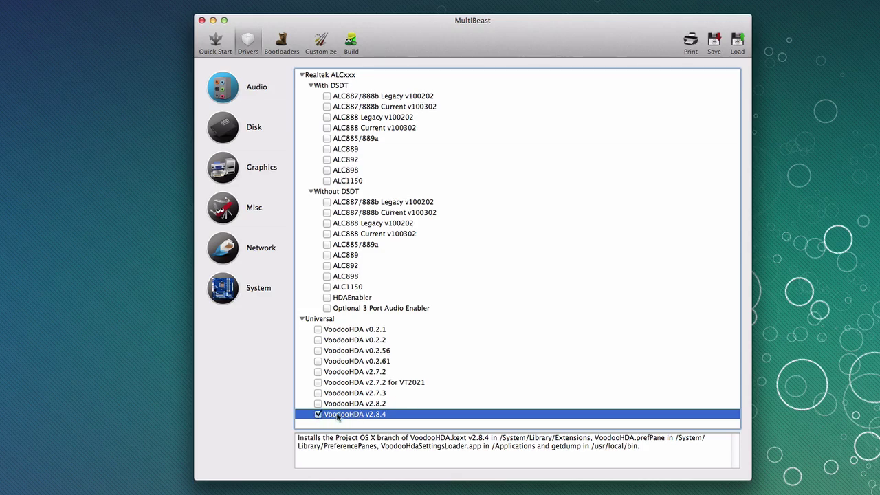
{"action": "left_click_drag", "start_coordinate": [298, 438], "coordinate": [648, 449]}
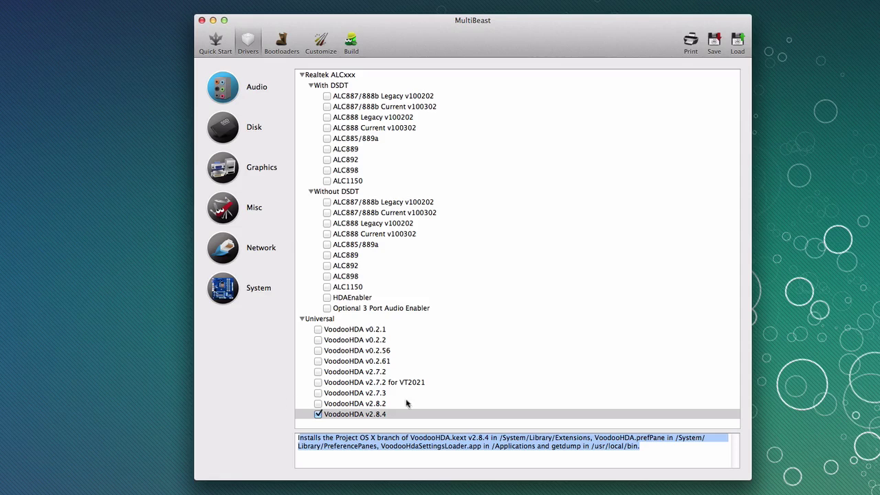
{"action": "left_click", "coordinate": [495, 406]}
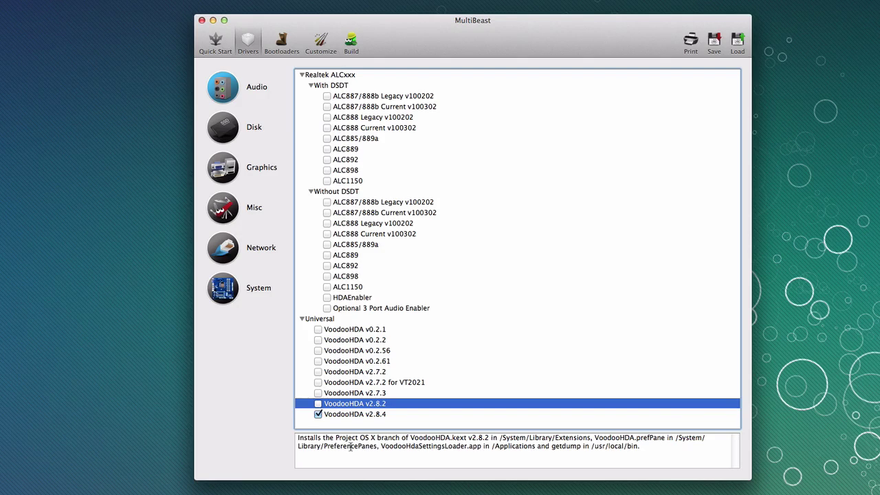
{"action": "left_click", "coordinate": [318, 404]}
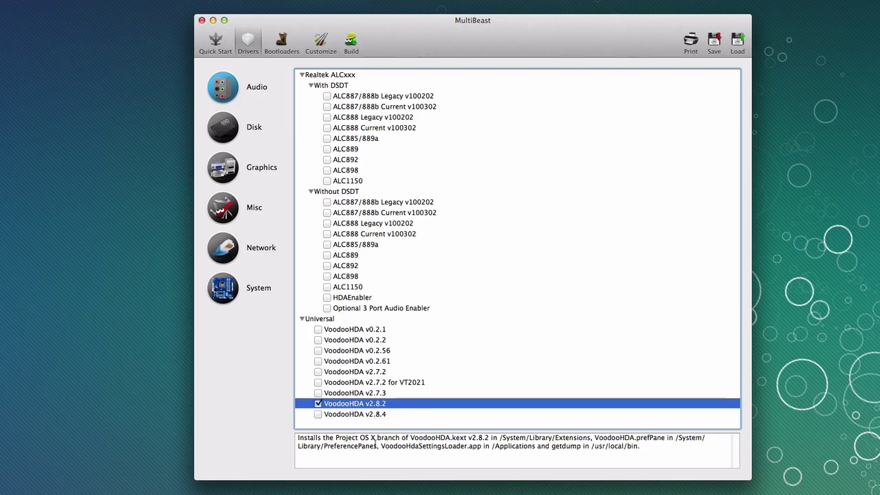
Select ALC892 under Without DSDT and highlight AppleHDA.kext, 10.9.0, Realtek ALC892 and HDAEnabler1.kext in its description
{"action": "left_click", "coordinate": [328, 265]}
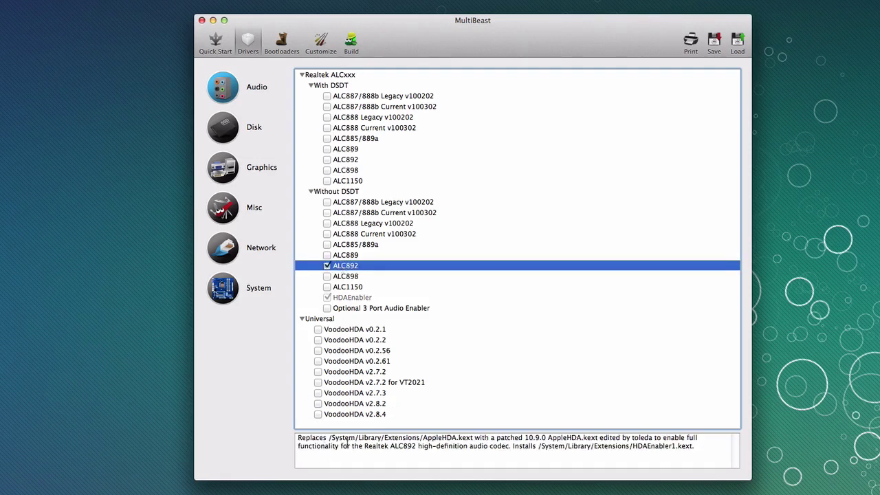
{"action": "left_click_drag", "start_coordinate": [422, 438], "coordinate": [474, 438]}
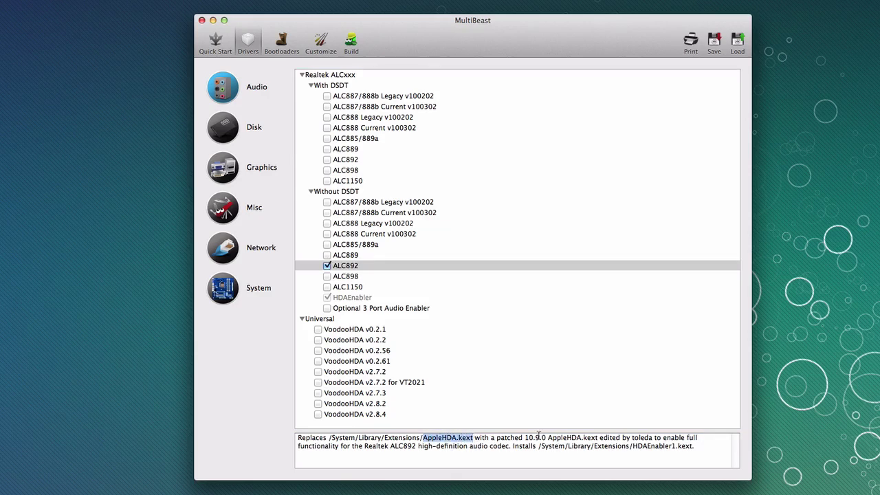
{"action": "left_click_drag", "start_coordinate": [525, 441], "coordinate": [548, 438]}
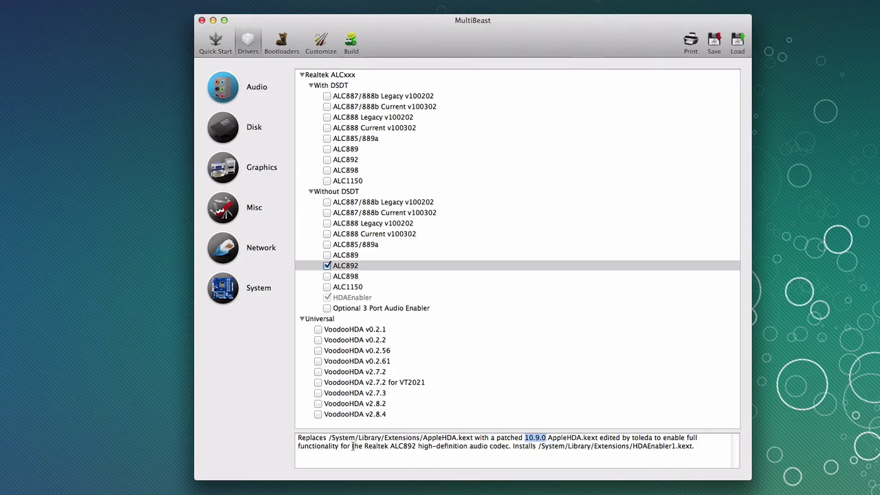
{"action": "left_click_drag", "start_coordinate": [364, 446], "coordinate": [423, 449]}
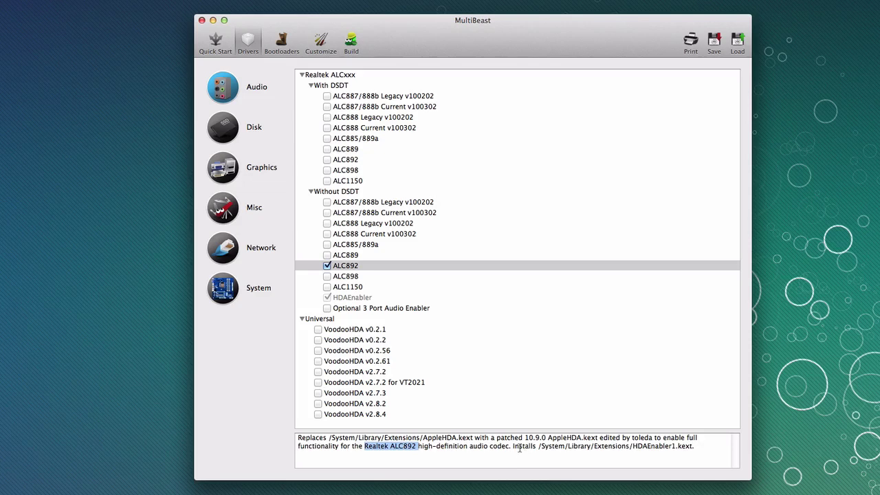
{"action": "left_click_drag", "start_coordinate": [632, 448], "coordinate": [692, 450]}
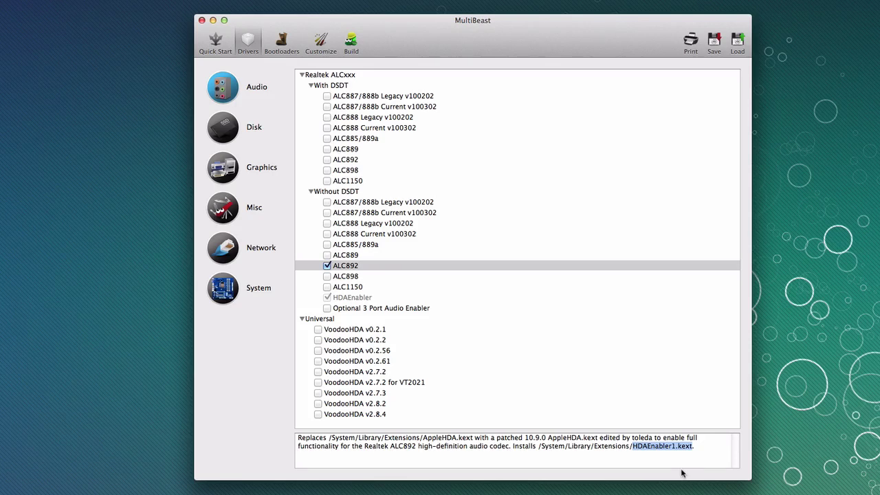
{"action": "left_click", "coordinate": [685, 465]}
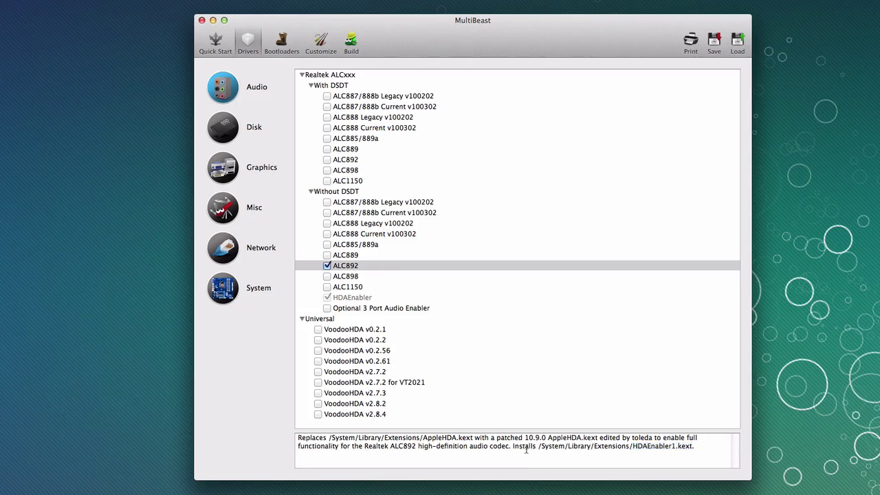
Examine the HDAEnabler1.kext install path in the ALC892 description and view the description of HDAEnabler
{"action": "left_click_drag", "start_coordinate": [541, 447], "coordinate": [700, 444]}
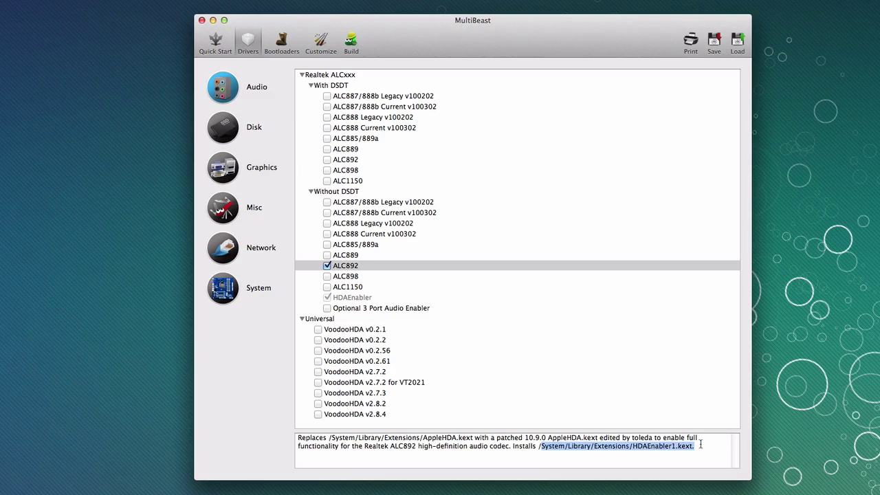
{"action": "left_click", "coordinate": [701, 444]}
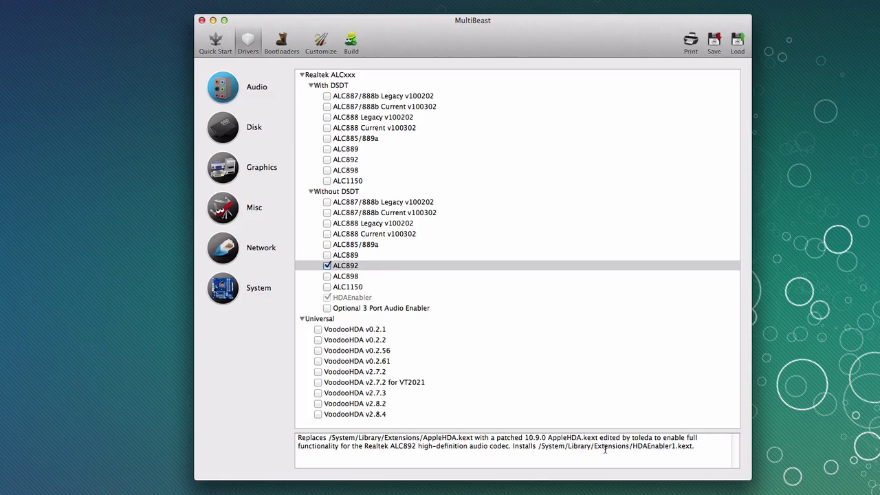
{"action": "left_click_drag", "start_coordinate": [634, 446], "coordinate": [678, 445]}
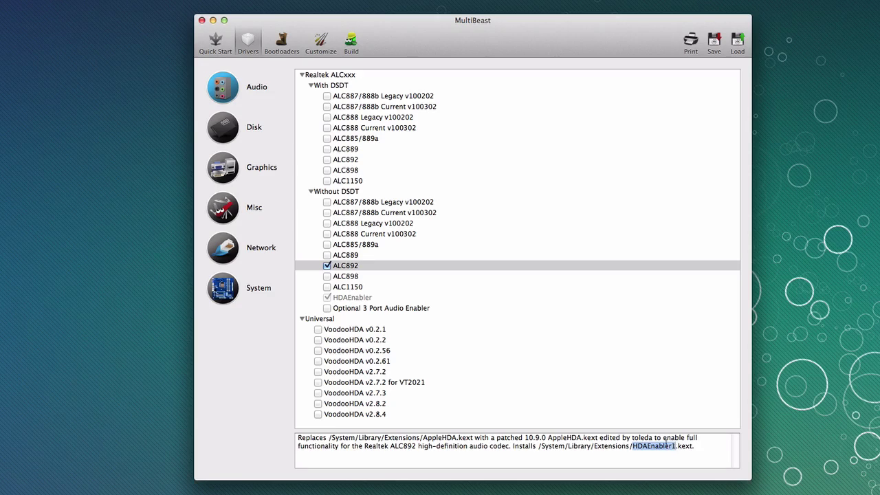
{"action": "left_click", "coordinate": [665, 451]}
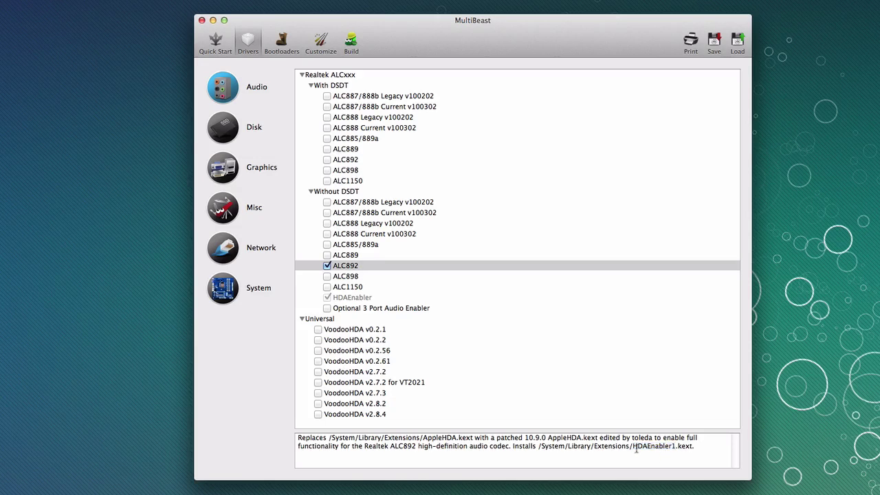
{"action": "left_click_drag", "start_coordinate": [635, 446], "coordinate": [696, 445]}
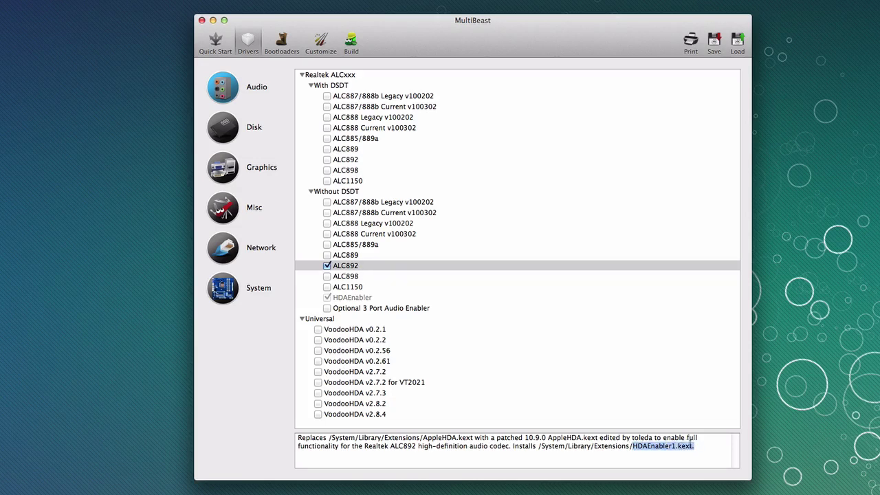
{"action": "left_click", "coordinate": [357, 298]}
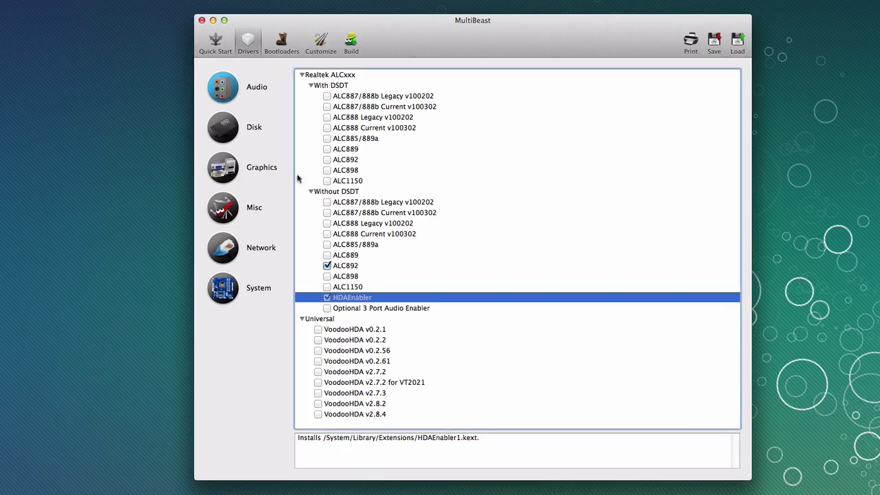
Clear 3rd Party SATA in the Disk drivers and highlight ASMedia among its supported controllers
{"action": "left_click", "coordinate": [232, 137]}
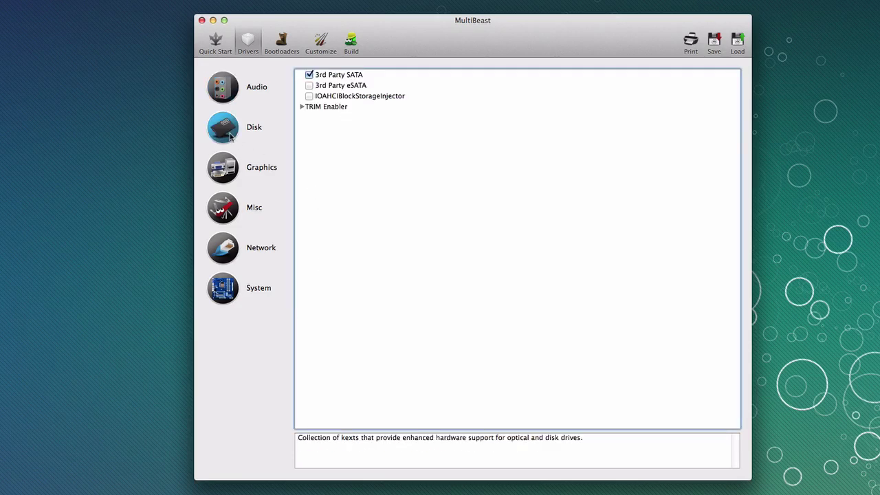
{"action": "left_click", "coordinate": [333, 77]}
{"action": "left_click", "coordinate": [309, 75]}
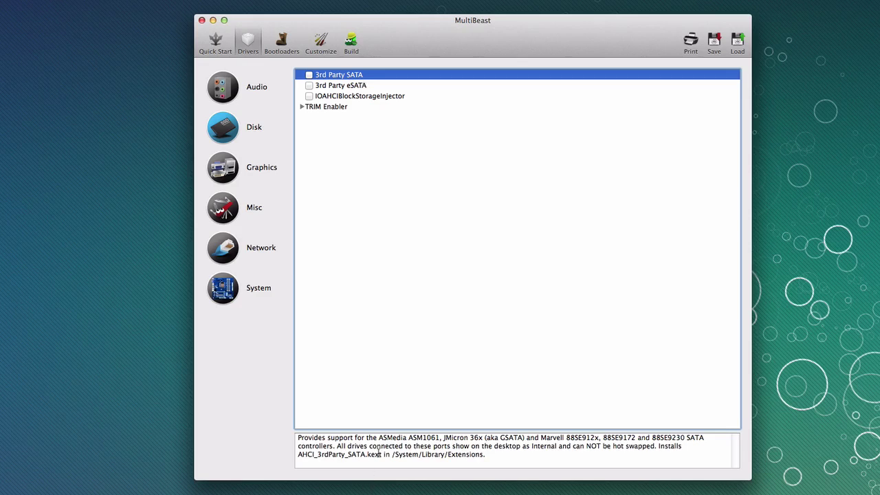
{"action": "left_click_drag", "start_coordinate": [378, 439], "coordinate": [407, 440]}
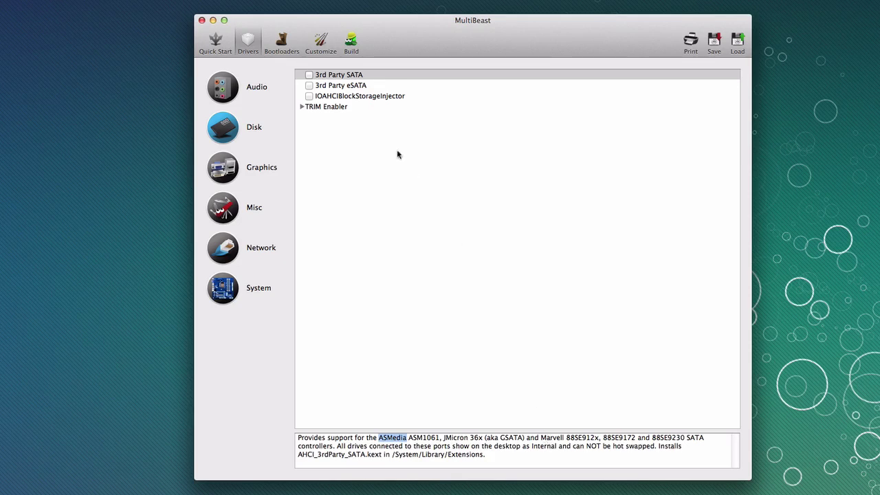
Reapply the DSDT Free preset and highlight 3rd Party SATA and AppleRTC Patch for CMOS Reset in its pre-configured choices
{"action": "left_click", "coordinate": [223, 55]}
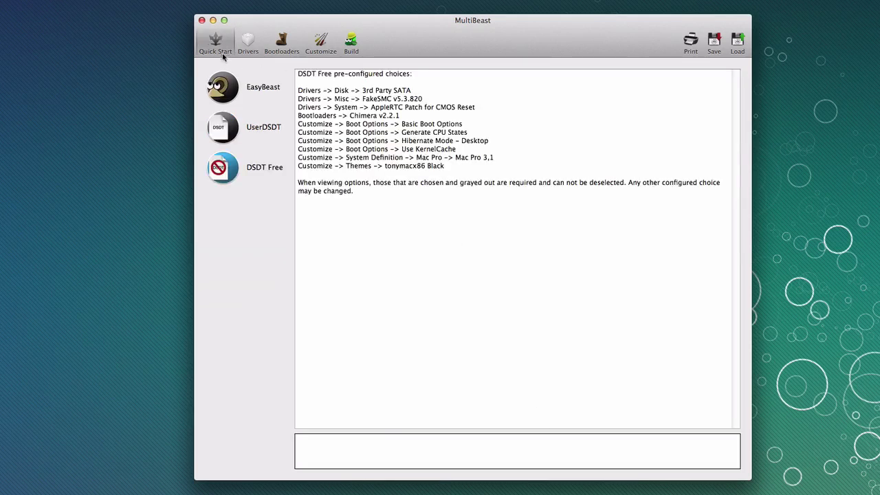
{"action": "left_click", "coordinate": [231, 172]}
{"action": "left_click", "coordinate": [227, 172]}
{"action": "left_click_drag", "start_coordinate": [371, 93], "coordinate": [421, 91]}
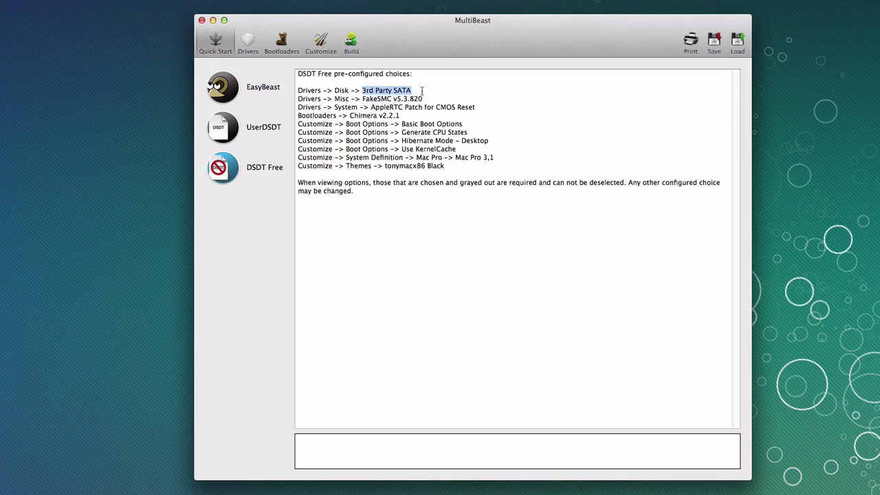
{"action": "left_click_drag", "start_coordinate": [362, 99], "coordinate": [468, 110]}
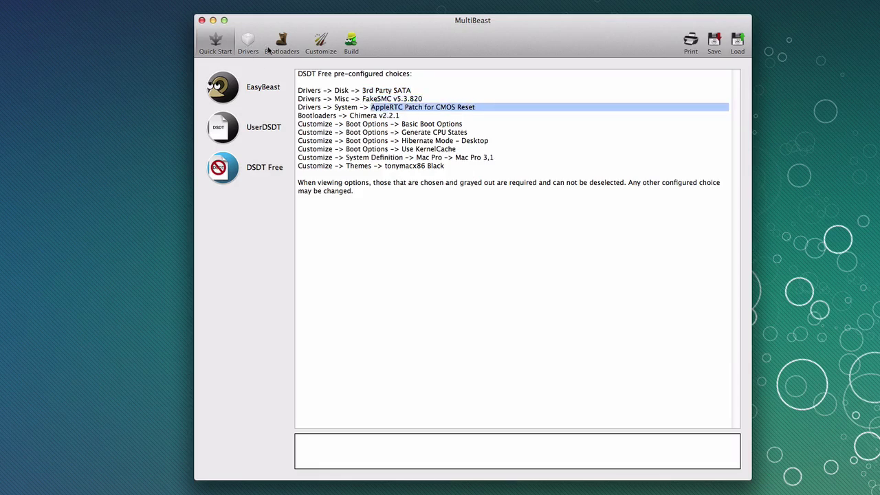
{"action": "left_click", "coordinate": [383, 109]}
In the Disk drivers, try 3rd Party eSATA, review its description and switch back to 3rd Party SATA
{"action": "left_click", "coordinate": [246, 44]}
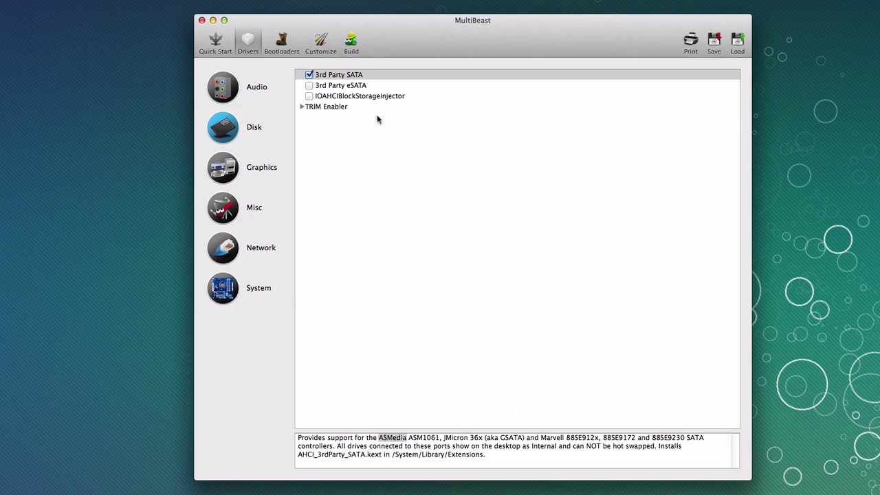
{"action": "left_click", "coordinate": [344, 88]}
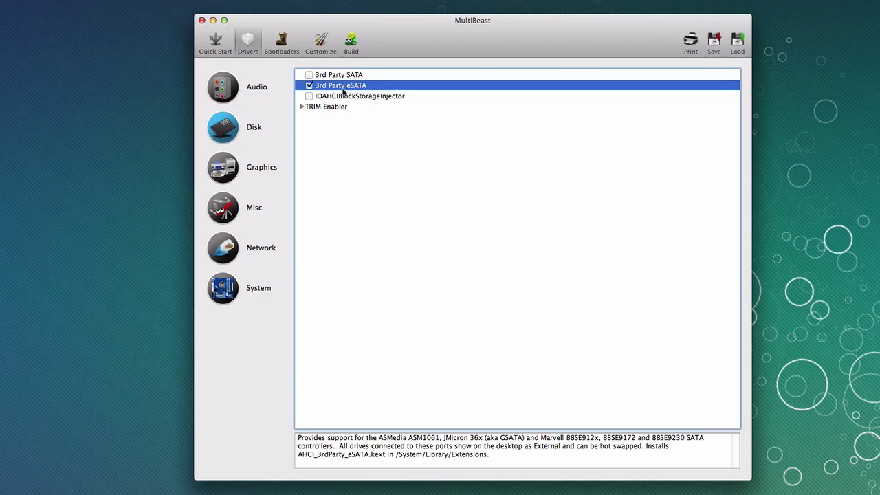
{"action": "left_click", "coordinate": [318, 75]}
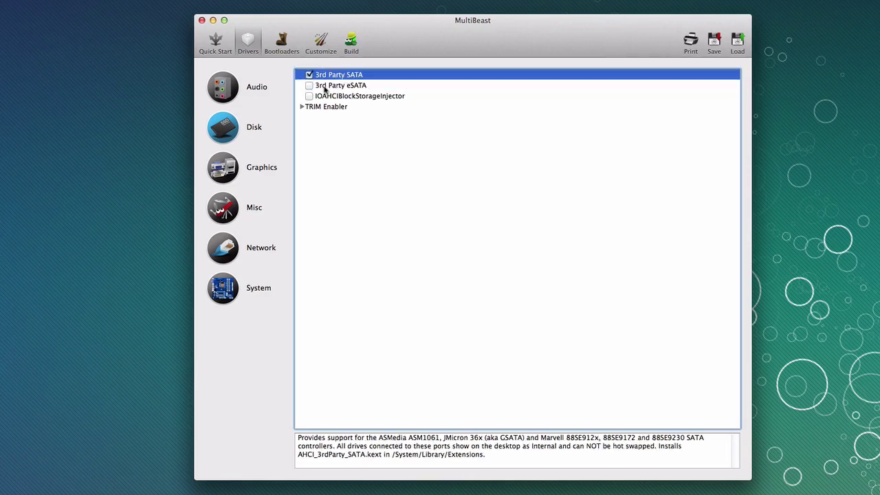
Compare the descriptions of 3rd Party eSATA and IOAHCIBlockStorageInjector with that of 3rd Party SATA, leaving 3rd Party SATA selected
{"action": "left_click", "coordinate": [323, 88]}
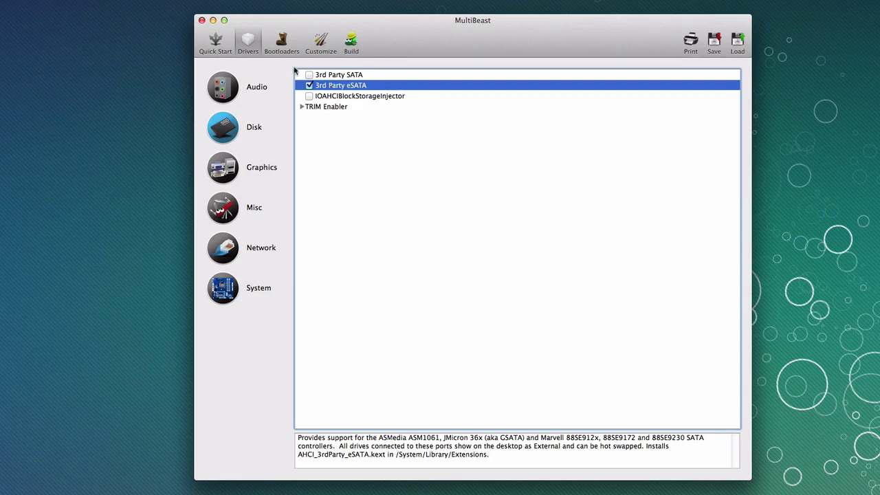
{"action": "left_click", "coordinate": [336, 77]}
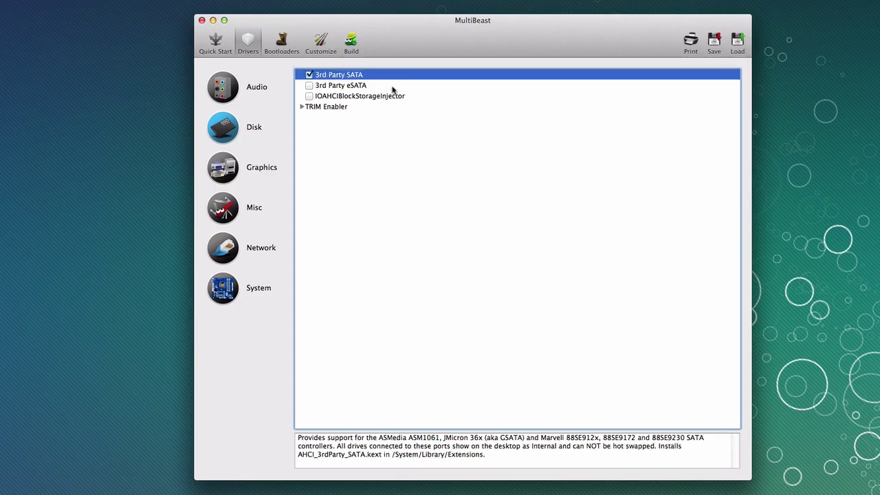
{"action": "left_click", "coordinate": [348, 97]}
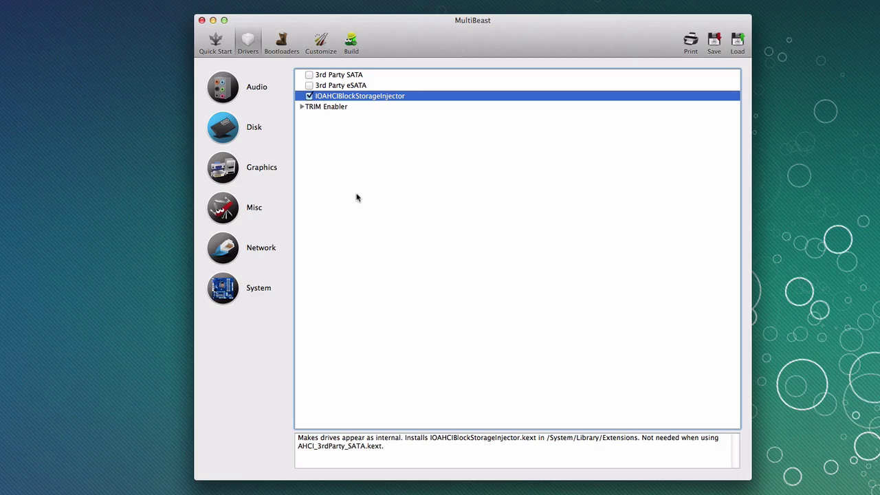
{"action": "left_click", "coordinate": [310, 75]}
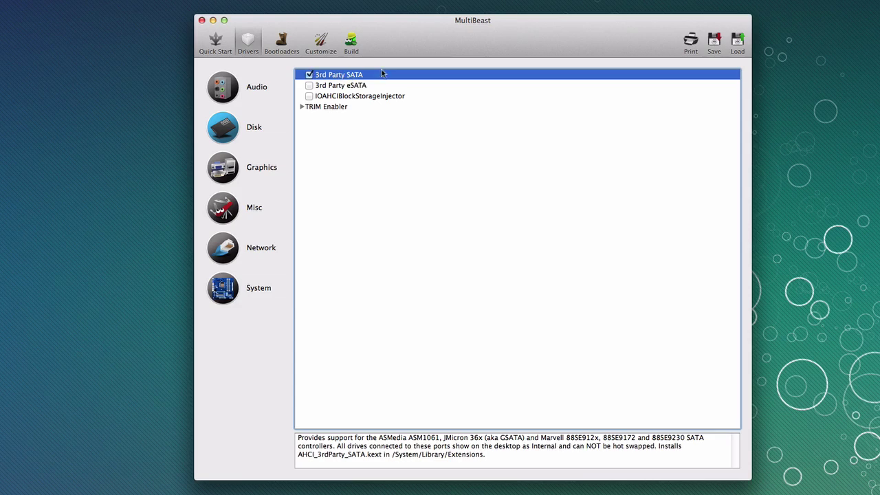
{"action": "left_click", "coordinate": [333, 97]}
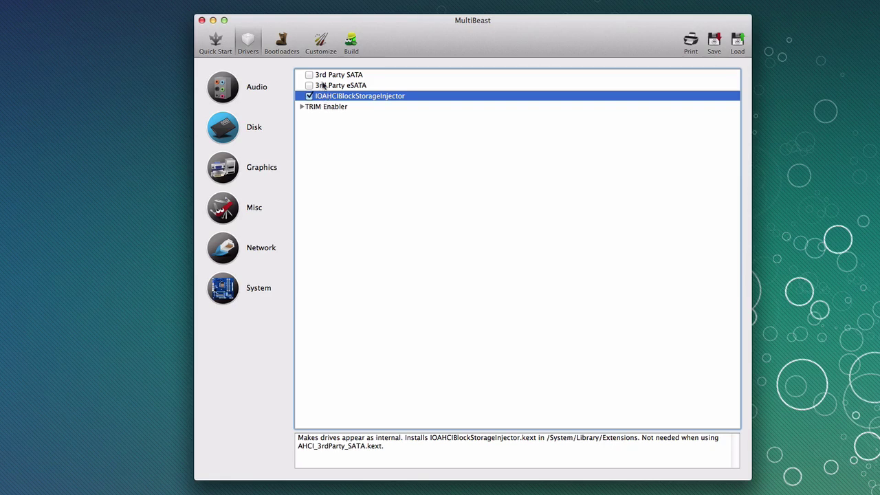
{"action": "left_click", "coordinate": [320, 77]}
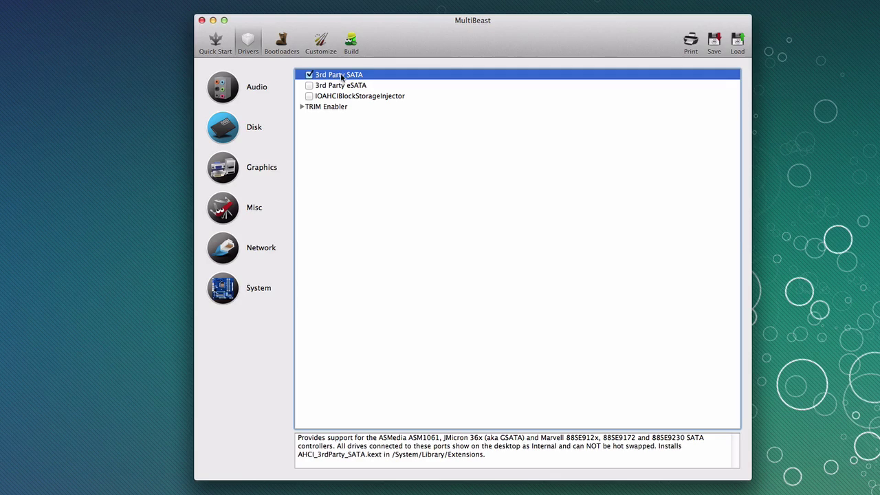
Select IOAHCIBlockStorageInjector, highlight "Not needed when using" in its description and switch back to 3rd Party SATA
{"action": "left_click", "coordinate": [336, 98]}
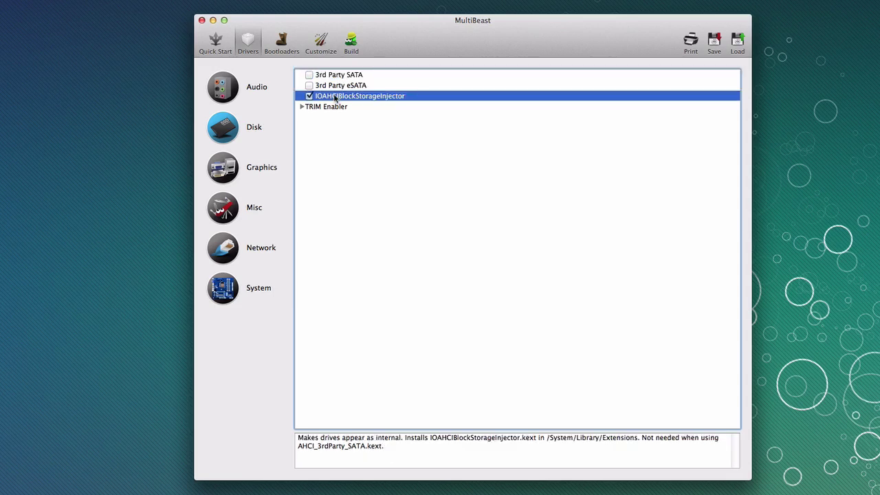
{"action": "left_click", "coordinate": [642, 440]}
{"action": "left_click_drag", "start_coordinate": [641, 440], "coordinate": [716, 440]}
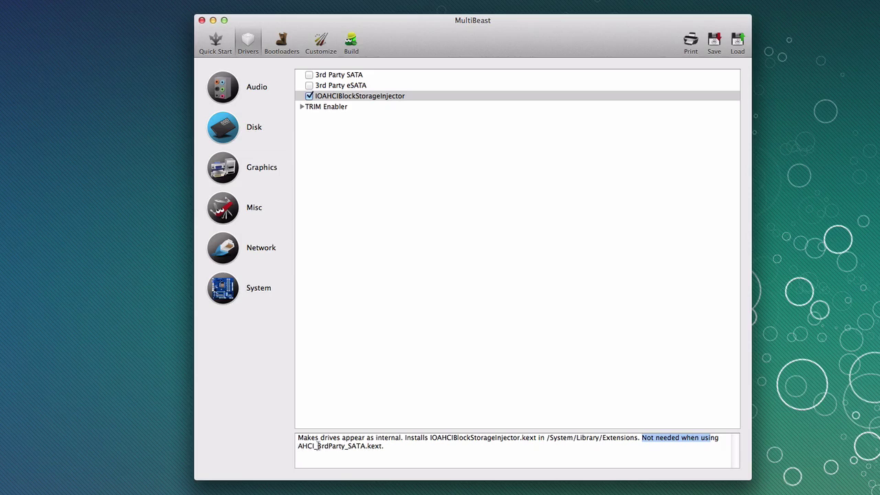
{"action": "left_click", "coordinate": [308, 74]}
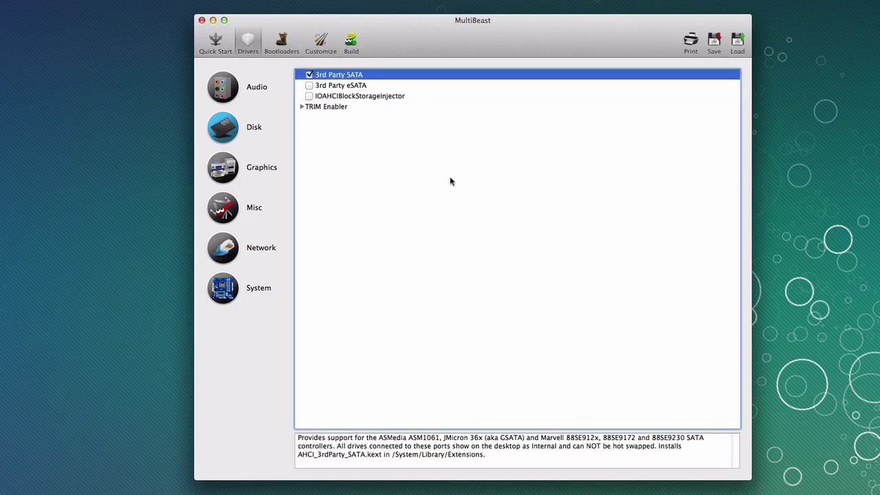
Expand the TRIM Enabler group in the Disk drivers and enable 10.9.0 TRIM Patch
{"action": "left_click", "coordinate": [301, 107]}
{"action": "left_click", "coordinate": [318, 118]}
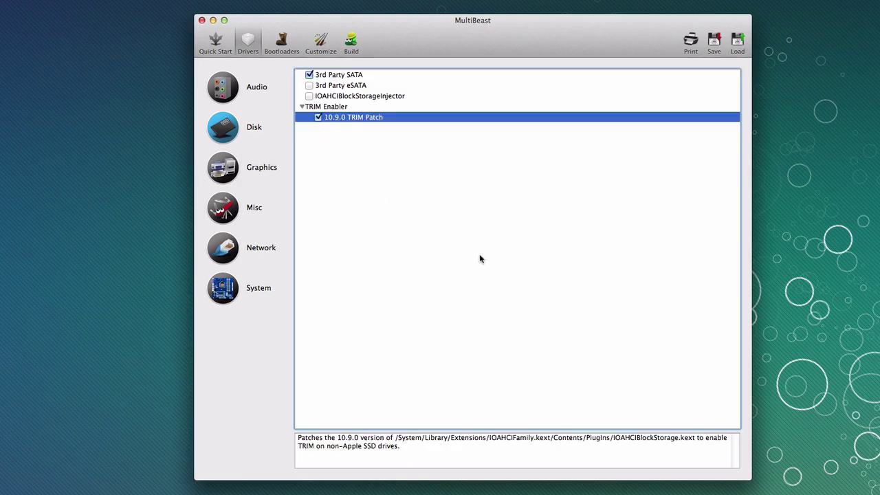